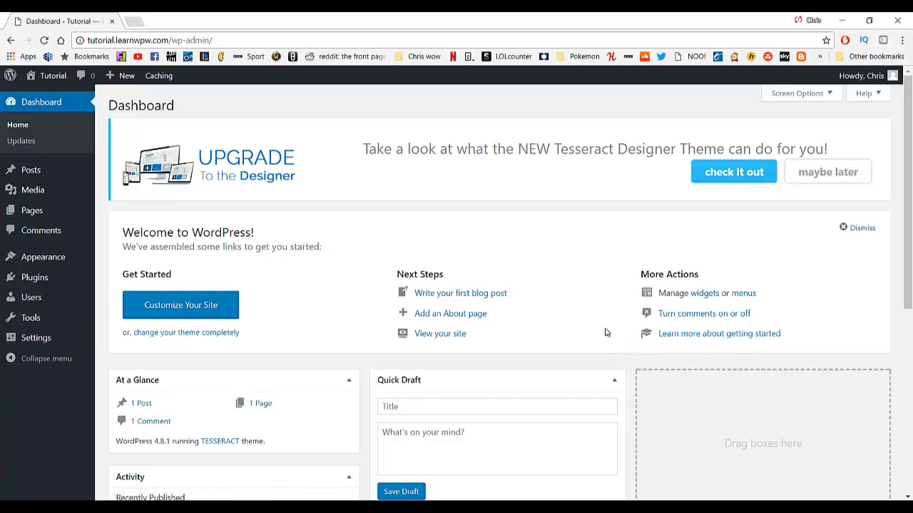
Step: Search the plugins available to add for "beaver builder"
{"action": "mouse_move", "coordinate": [53, 278]}
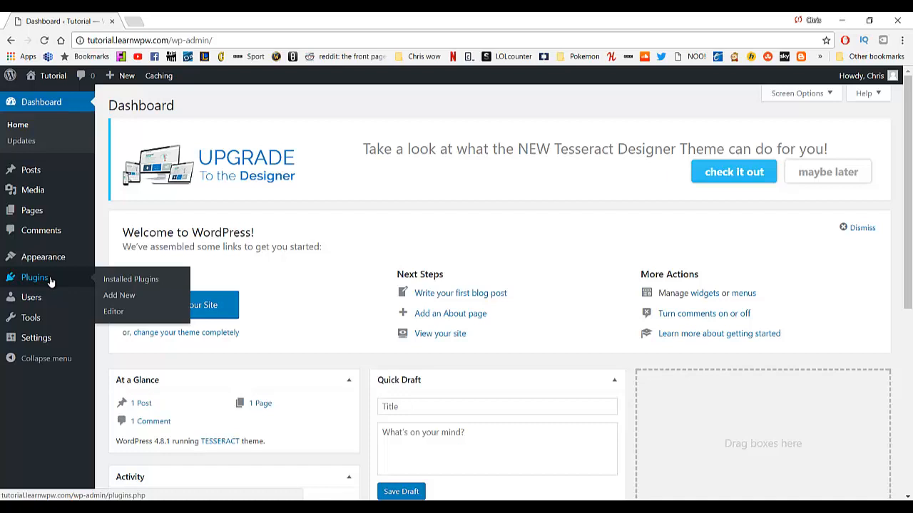
{"action": "left_click", "coordinate": [114, 296]}
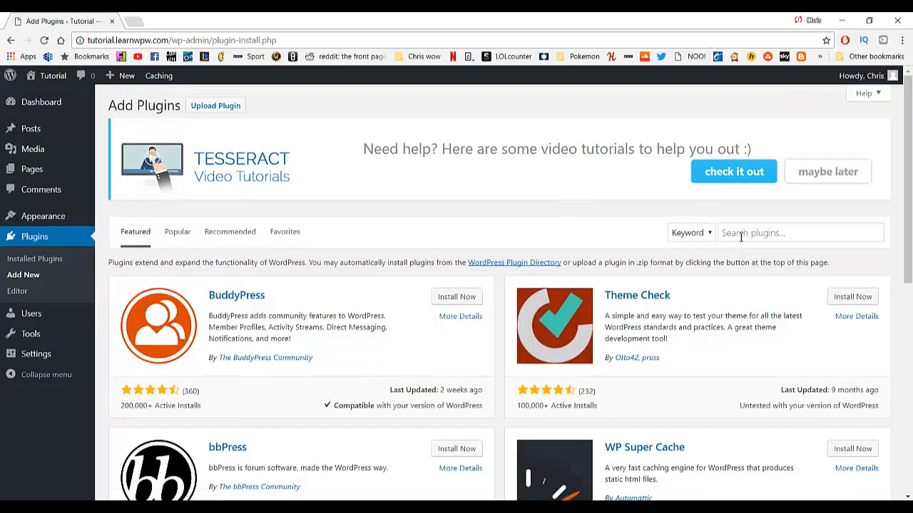
{"action": "left_click", "coordinate": [739, 239]}
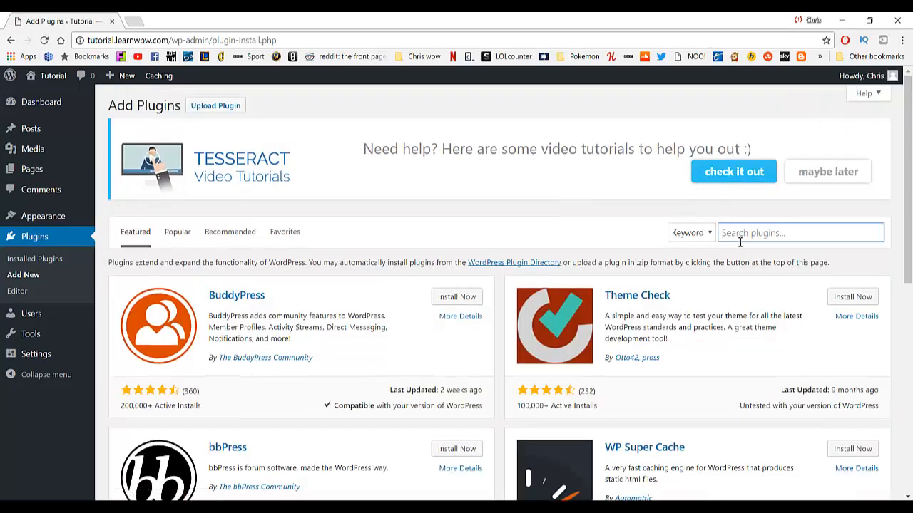
{"action": "type", "text": "beae"}
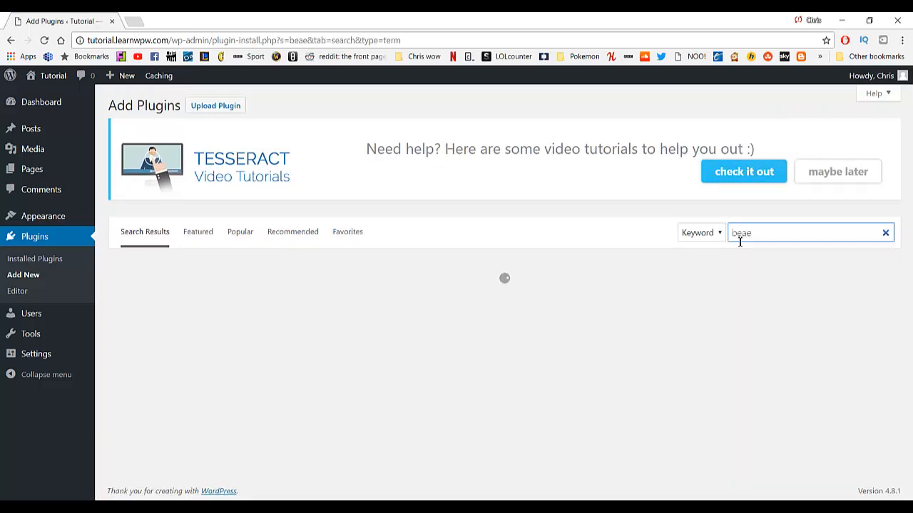
{"action": "key", "text": "BackSpace"}
{"action": "type", "text": "ver builder"}
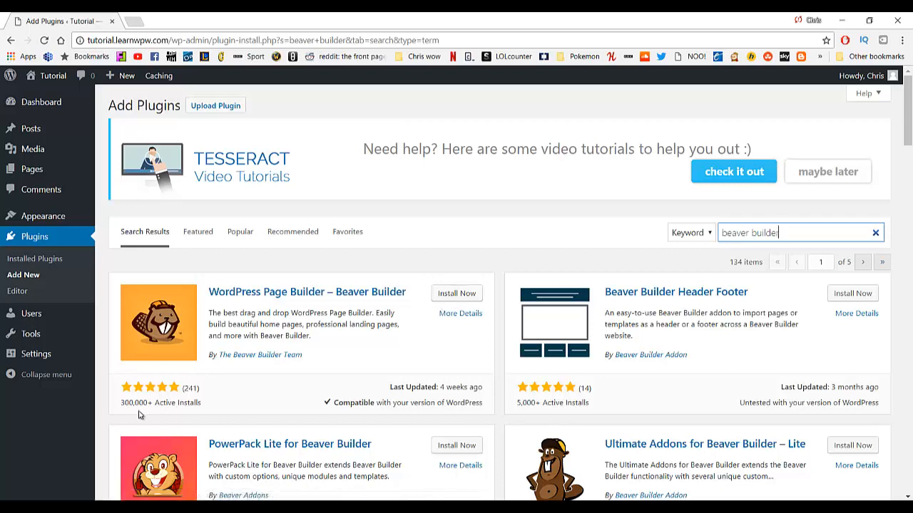
Step: Install and activate the WordPress Page Builder – Beaver Builder plugin
{"action": "left_click", "coordinate": [456, 297]}
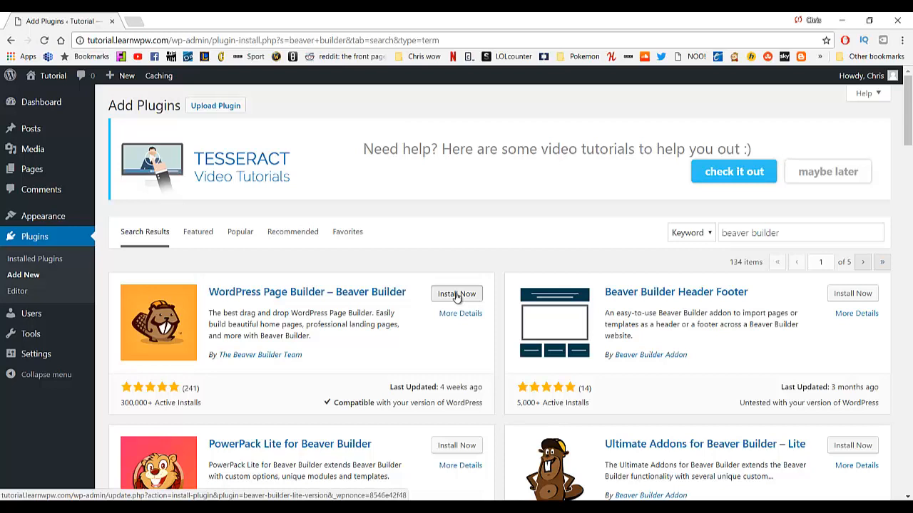
{"action": "left_click", "coordinate": [456, 295]}
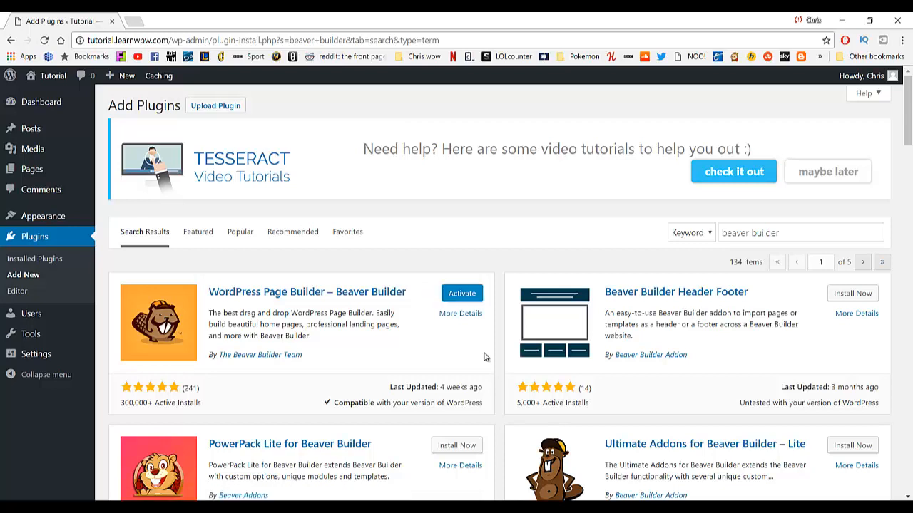
{"action": "left_click", "coordinate": [462, 294]}
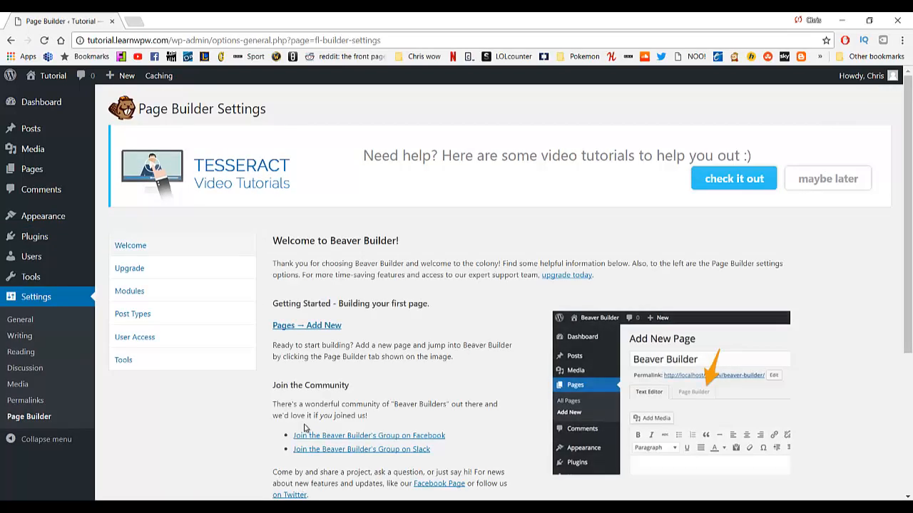
Step: Add a new page from the Beaver Builder welcome information and title it "Services"
{"action": "scroll", "coordinate": [307, 258], "scroll_direction": "down", "scroll_amount": 2}
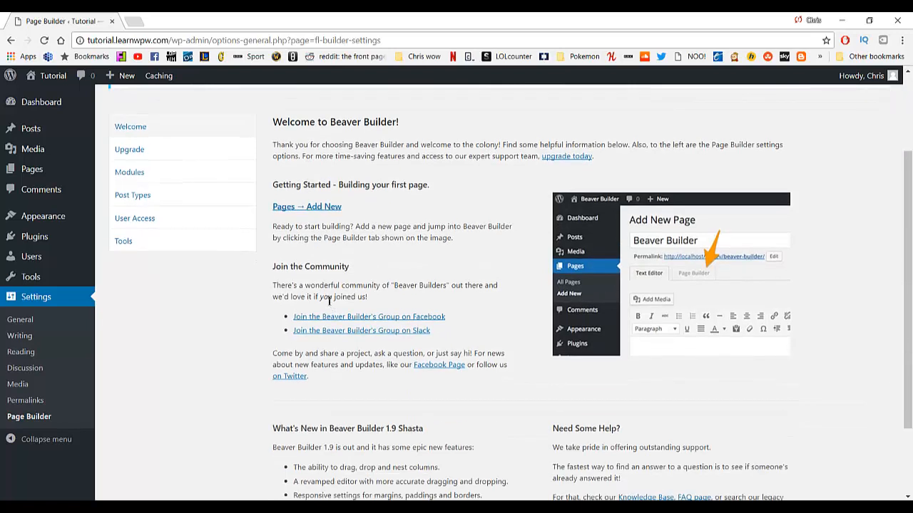
{"action": "left_click", "coordinate": [322, 211]}
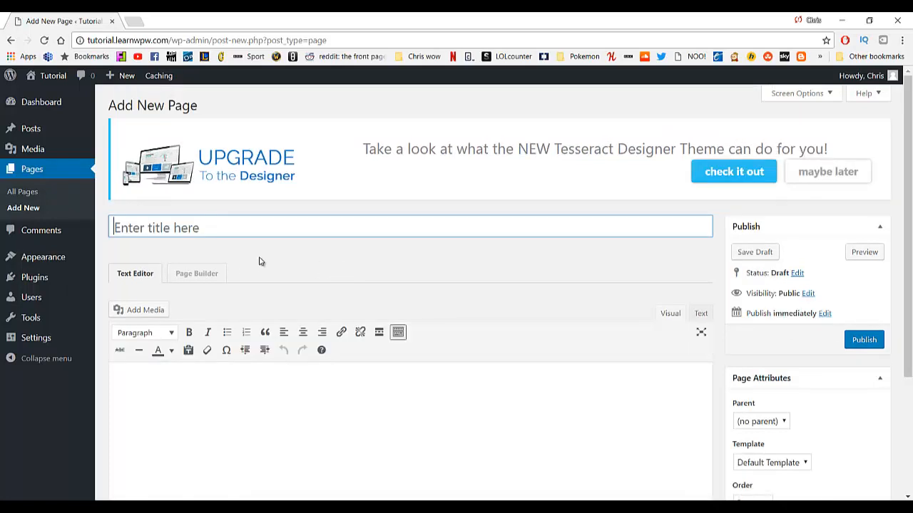
{"action": "left_click", "coordinate": [184, 232]}
{"action": "type", "text": "Servic"}
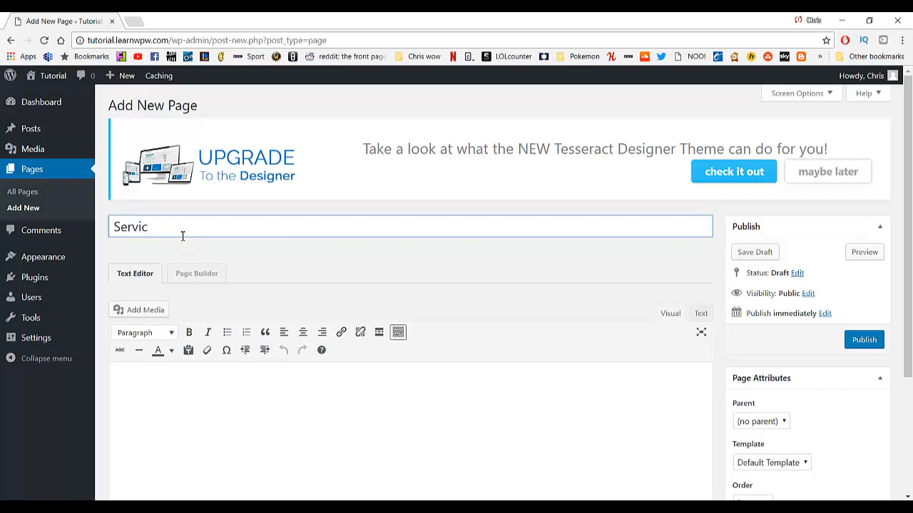
{"action": "type", "text": "es"}
Step: Assign the Full Width Page template to the Services page and publish it
{"action": "scroll", "coordinate": [719, 337], "scroll_direction": "down", "scroll_amount": 2}
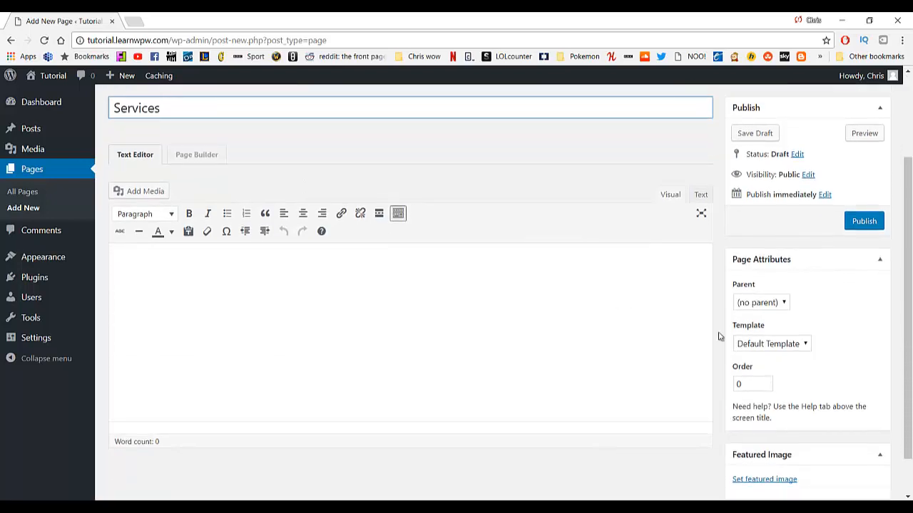
{"action": "left_click", "coordinate": [773, 344]}
{"action": "left_click", "coordinate": [768, 366]}
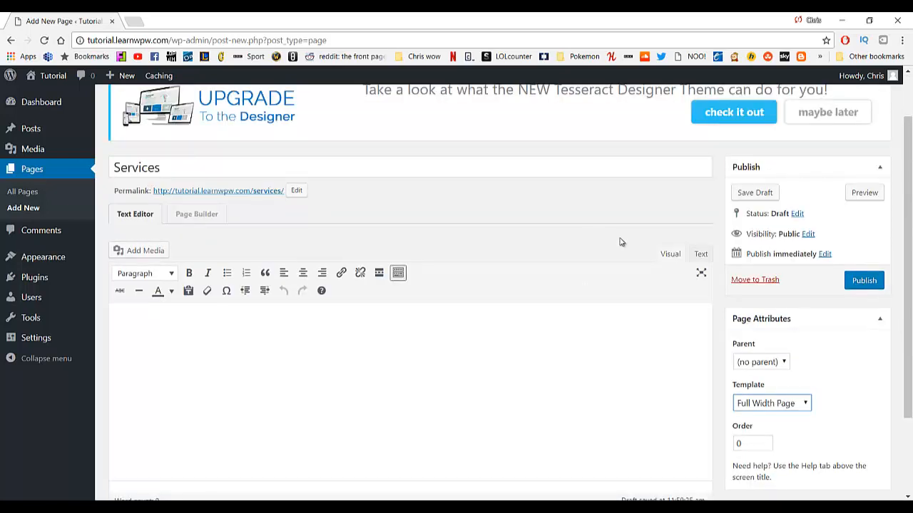
{"action": "left_click", "coordinate": [864, 281]}
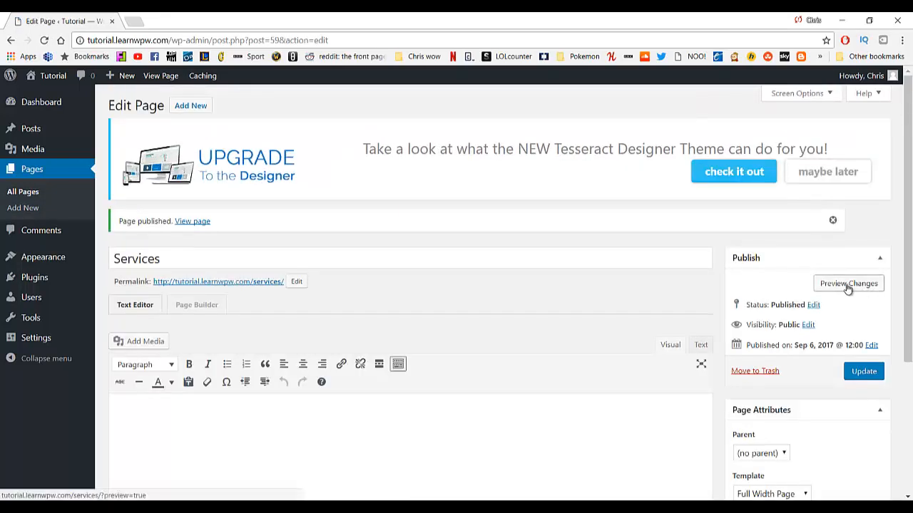
Step: Preview the Services page and launch Page Builder on it, declining the tour and choosing no layout template
{"action": "left_click", "coordinate": [847, 285]}
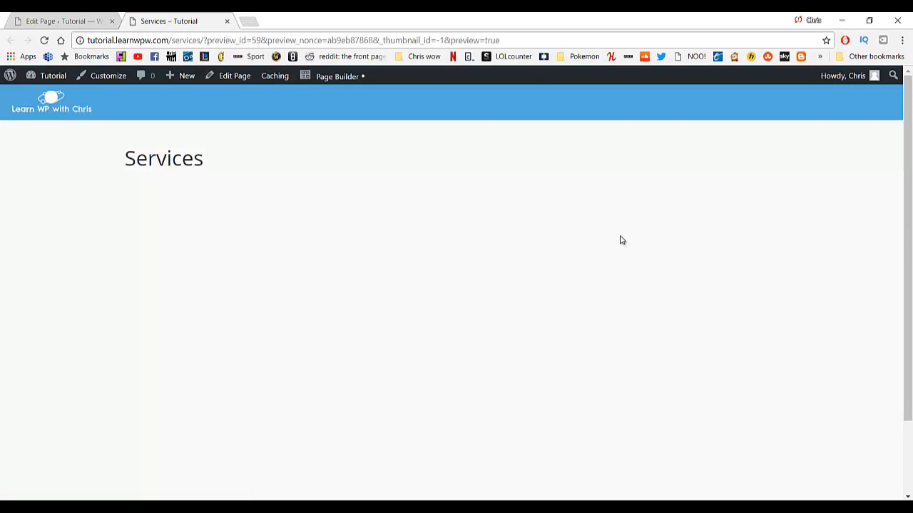
{"action": "scroll", "coordinate": [263, 206], "scroll_direction": "down", "scroll_amount": 1}
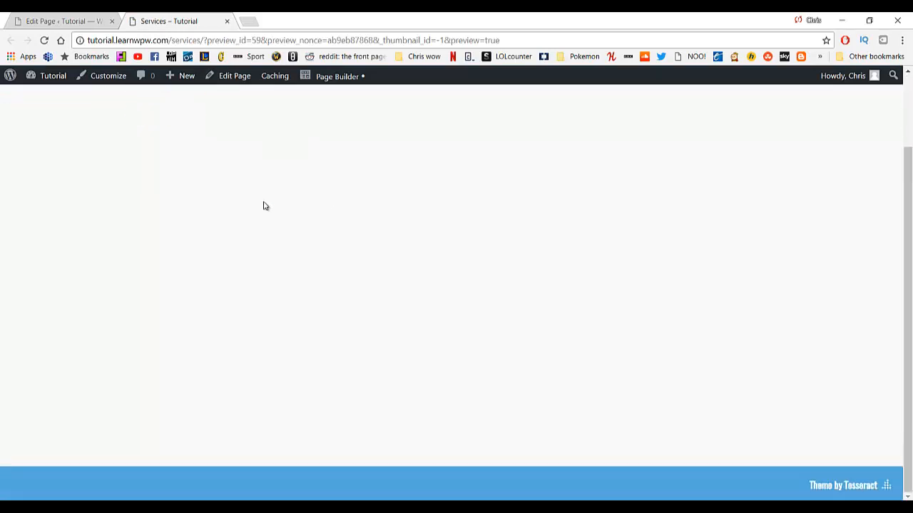
{"action": "scroll", "coordinate": [263, 214], "scroll_direction": "up", "scroll_amount": 1}
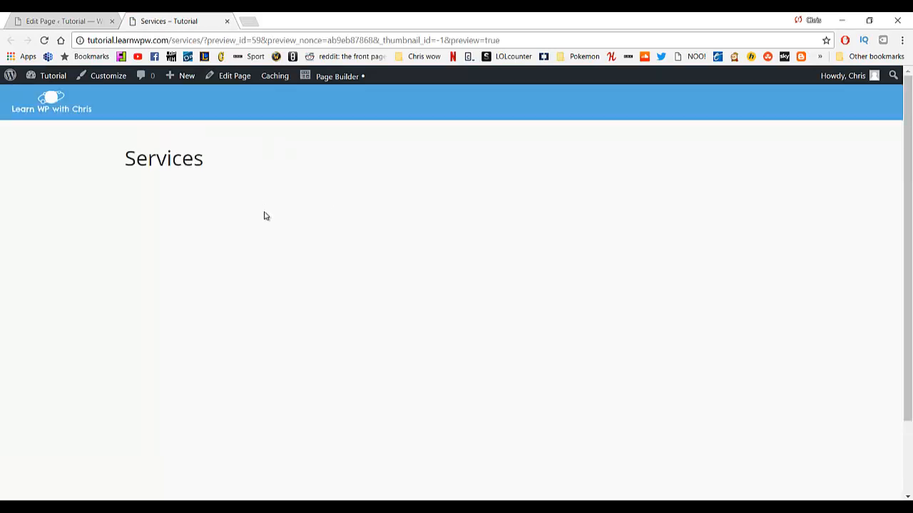
{"action": "left_click", "coordinate": [338, 77]}
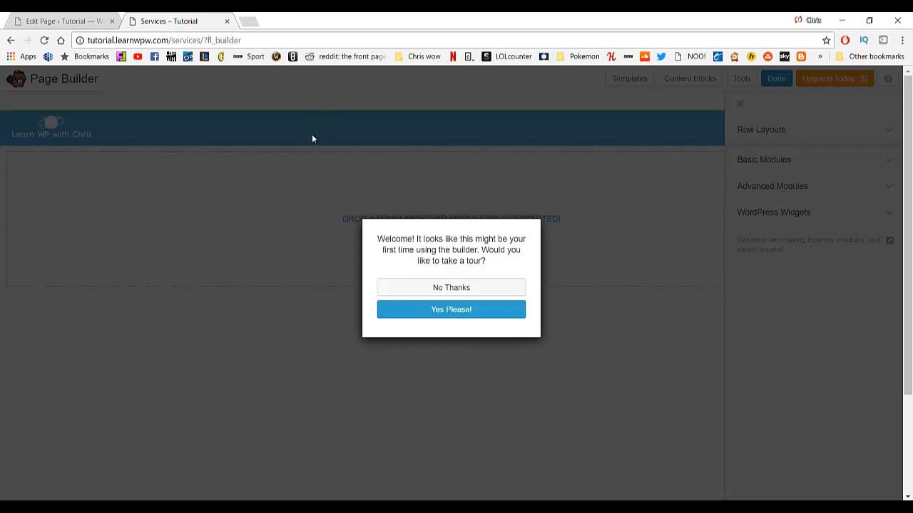
{"action": "left_click", "coordinate": [410, 289]}
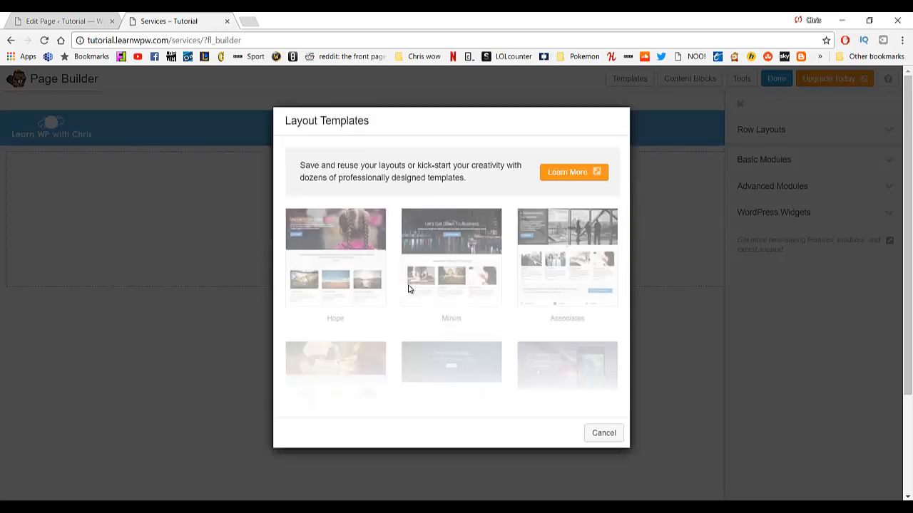
{"action": "left_click", "coordinate": [603, 433]}
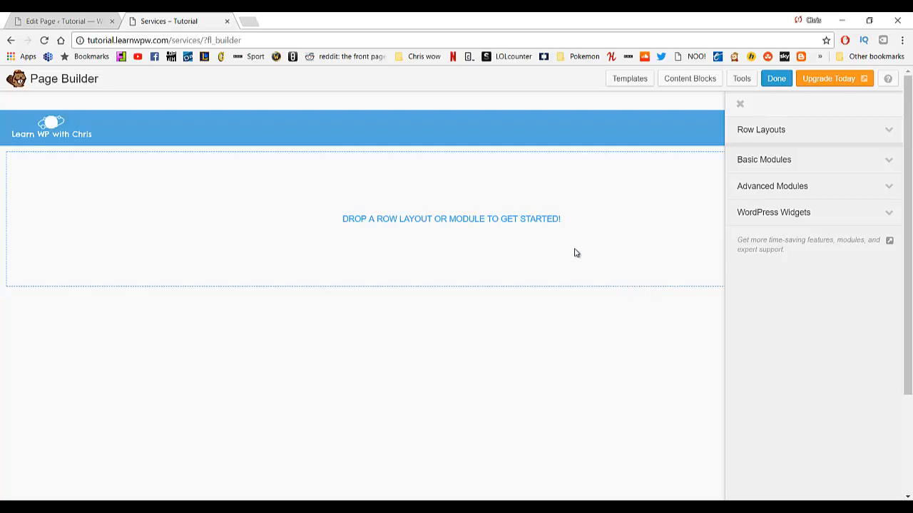
Step: Insert the Hero Explore content block into the empty Services page and look over the result
{"action": "left_click", "coordinate": [680, 82]}
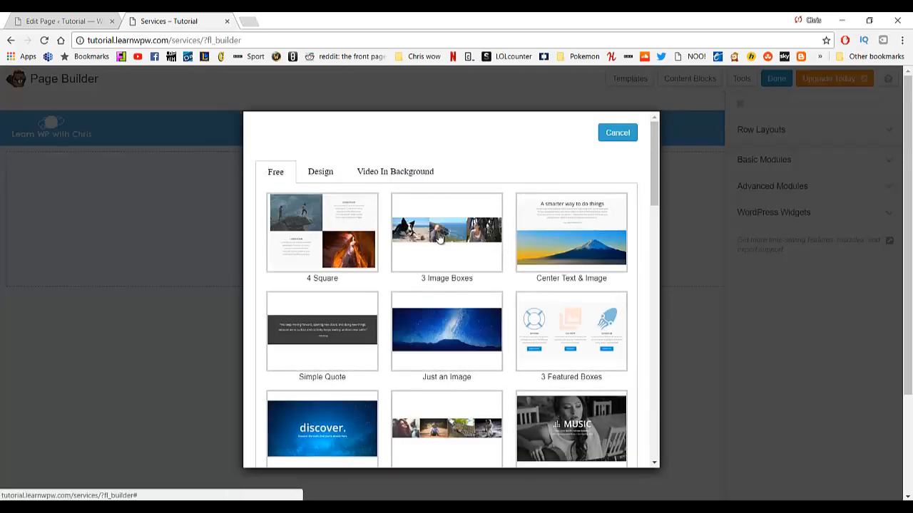
{"action": "scroll", "coordinate": [436, 245], "scroll_direction": "down", "scroll_amount": 1}
{"action": "scroll", "coordinate": [436, 245], "scroll_direction": "down", "scroll_amount": 4}
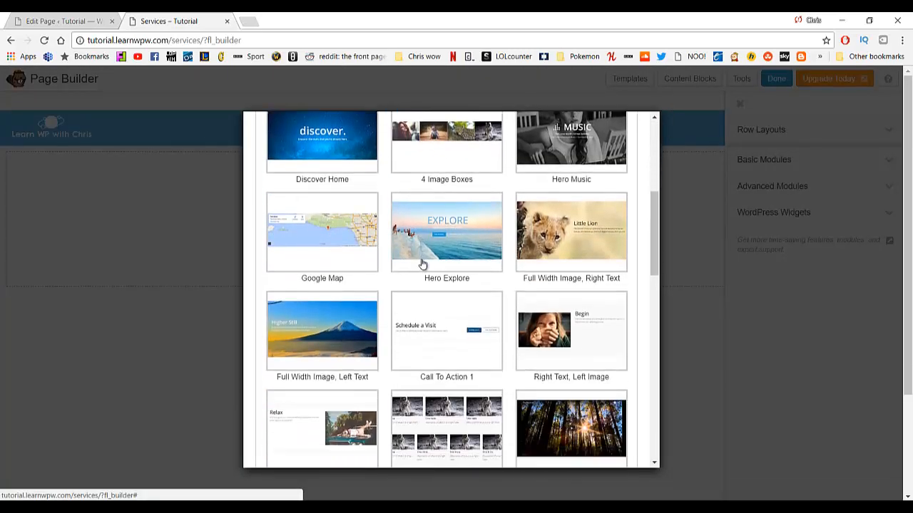
{"action": "scroll", "coordinate": [430, 264], "scroll_direction": "down", "scroll_amount": 3}
{"action": "scroll", "coordinate": [349, 335], "scroll_direction": "up", "scroll_amount": 5}
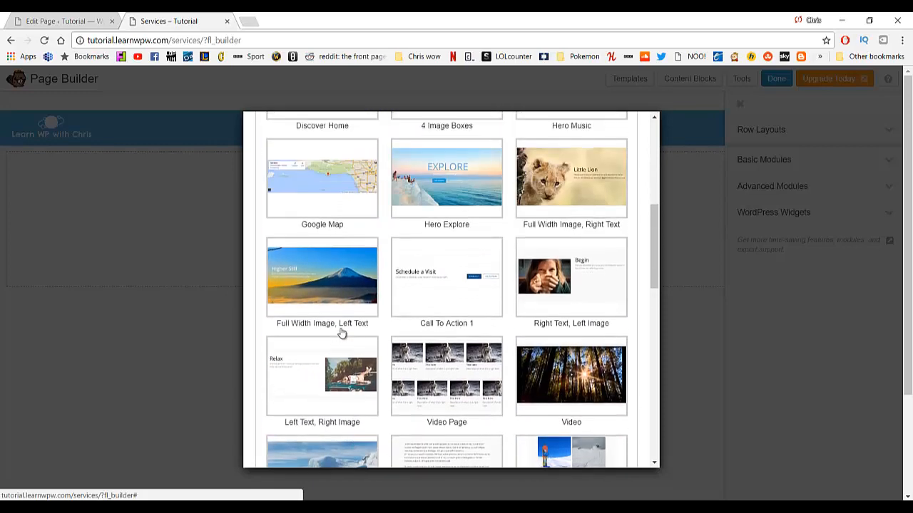
{"action": "left_click", "coordinate": [458, 363]}
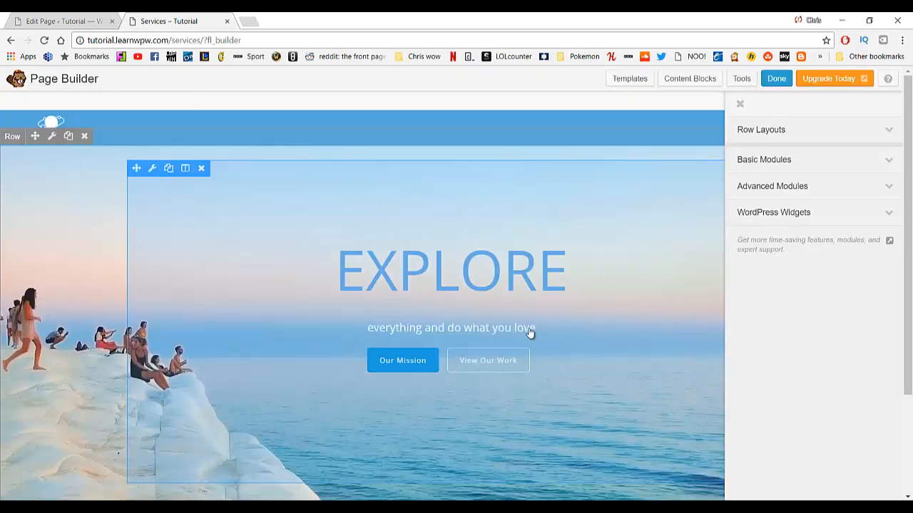
{"action": "scroll", "coordinate": [331, 308], "scroll_direction": "down", "scroll_amount": 2}
{"action": "scroll", "coordinate": [293, 303], "scroll_direction": "up", "scroll_amount": 2}
{"action": "scroll", "coordinate": [167, 303], "scroll_direction": "down", "scroll_amount": 2}
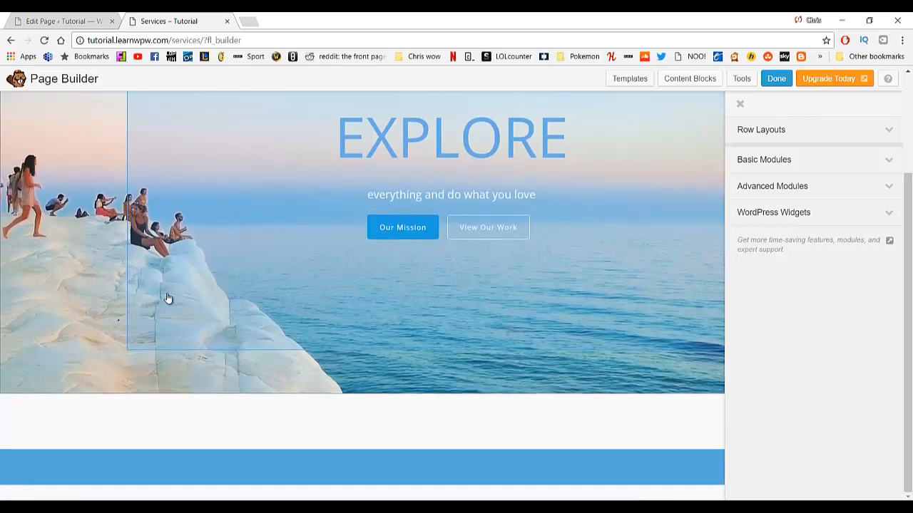
{"action": "scroll", "coordinate": [167, 299], "scroll_direction": "up", "scroll_amount": 2}
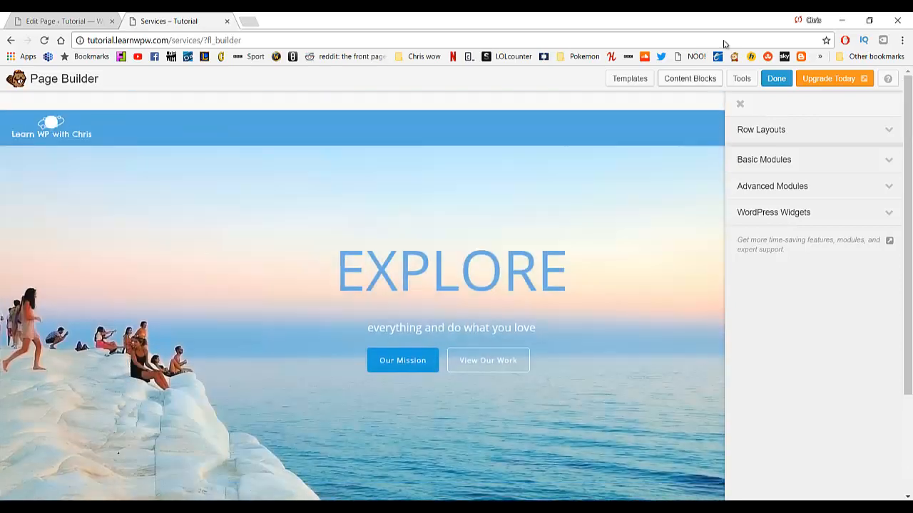
Step: Add the free "services 2" content block below the Explore hero and review both sections on the page
{"action": "left_click", "coordinate": [689, 78]}
{"action": "scroll", "coordinate": [438, 218], "scroll_direction": "down", "scroll_amount": 2}
{"action": "scroll", "coordinate": [439, 218], "scroll_direction": "down", "scroll_amount": 3}
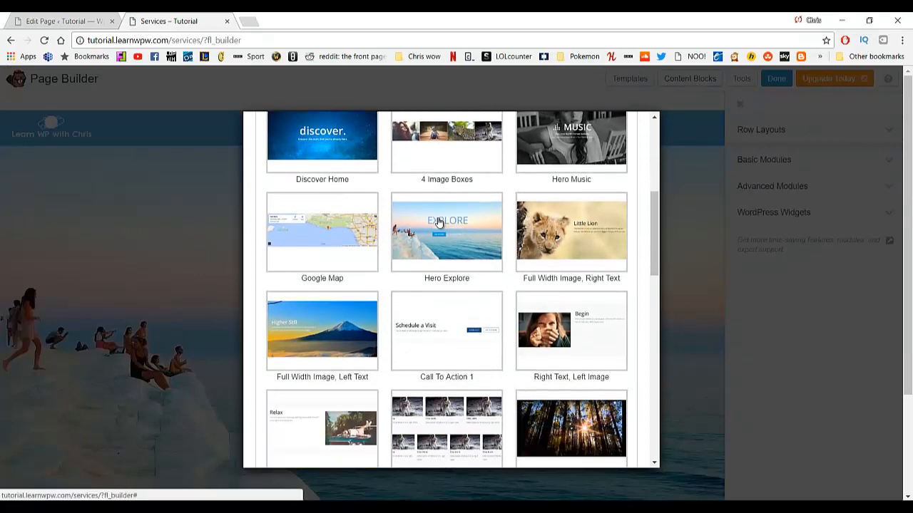
{"action": "scroll", "coordinate": [439, 221], "scroll_direction": "down", "scroll_amount": 1}
{"action": "scroll", "coordinate": [438, 224], "scroll_direction": "down", "scroll_amount": 3}
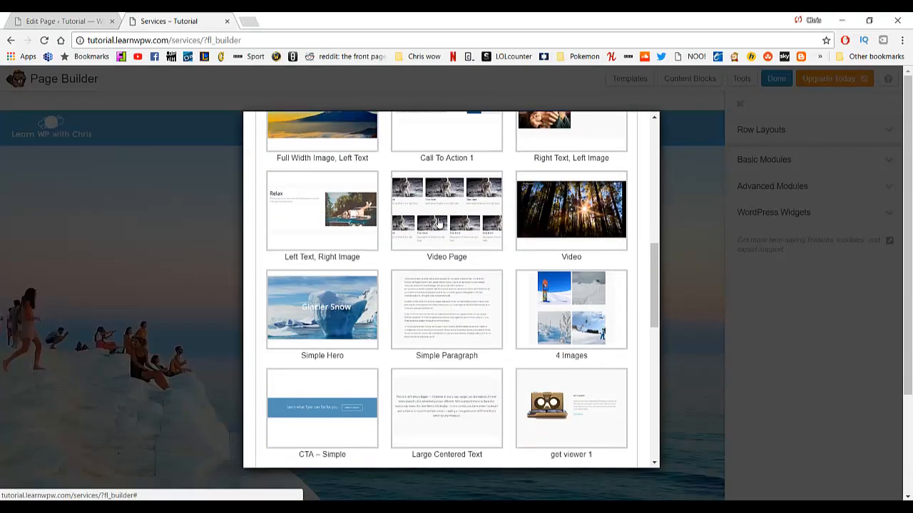
{"action": "scroll", "coordinate": [439, 225], "scroll_direction": "down", "scroll_amount": 1}
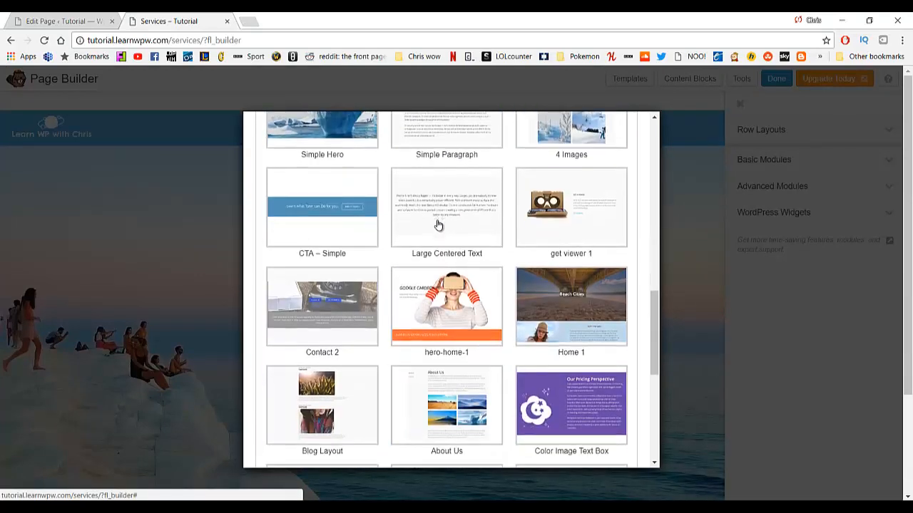
{"action": "scroll", "coordinate": [438, 225], "scroll_direction": "down", "scroll_amount": 4}
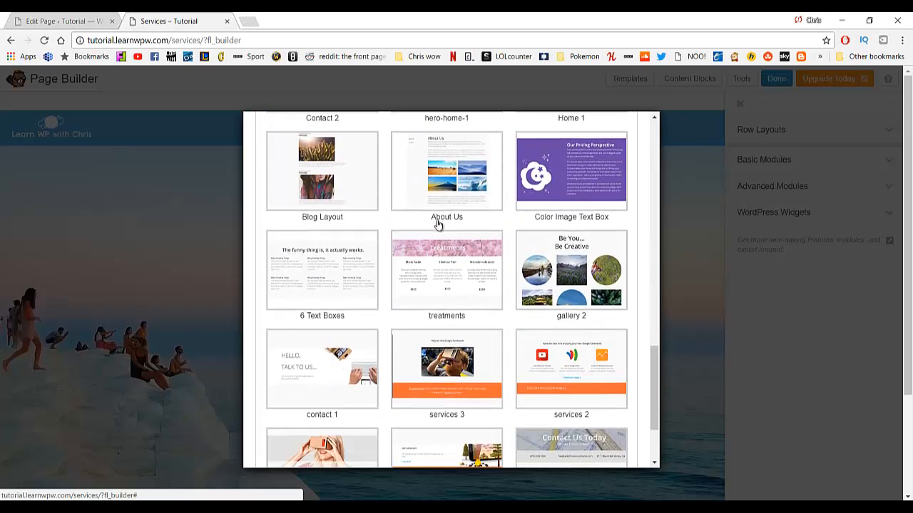
{"action": "scroll", "coordinate": [439, 225], "scroll_direction": "down", "scroll_amount": 1}
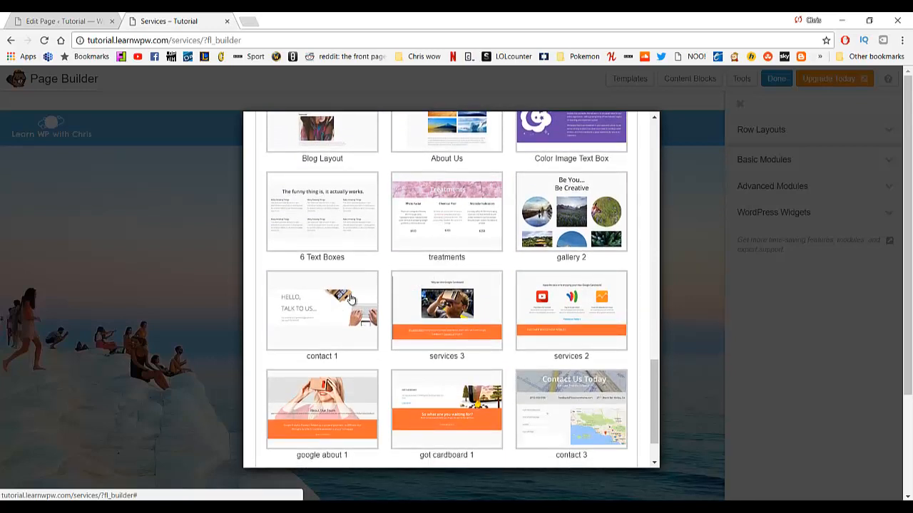
{"action": "left_click", "coordinate": [555, 326]}
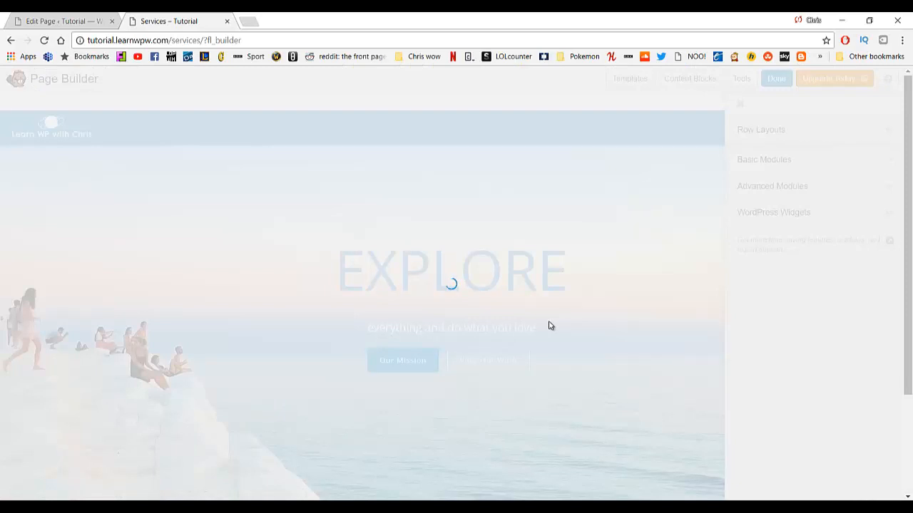
{"action": "scroll", "coordinate": [466, 259], "scroll_direction": "down", "scroll_amount": 5}
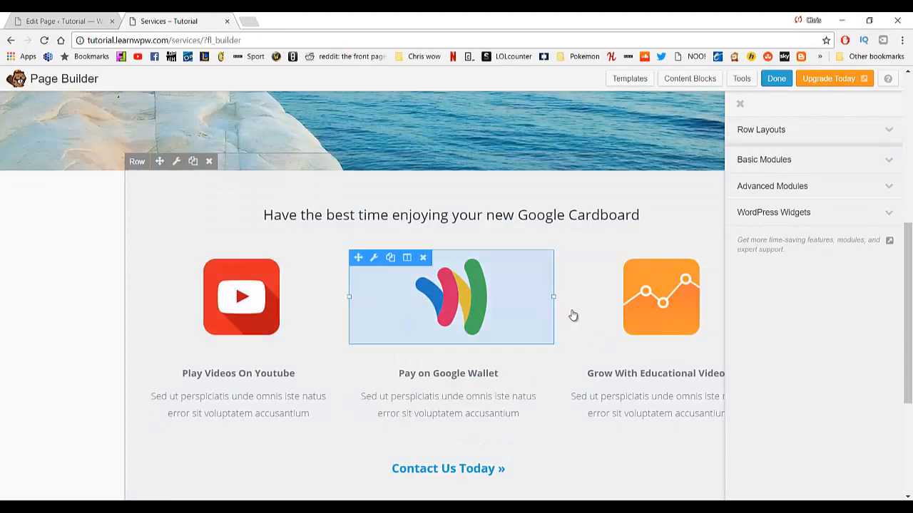
{"action": "scroll", "coordinate": [499, 278], "scroll_direction": "up", "scroll_amount": 5}
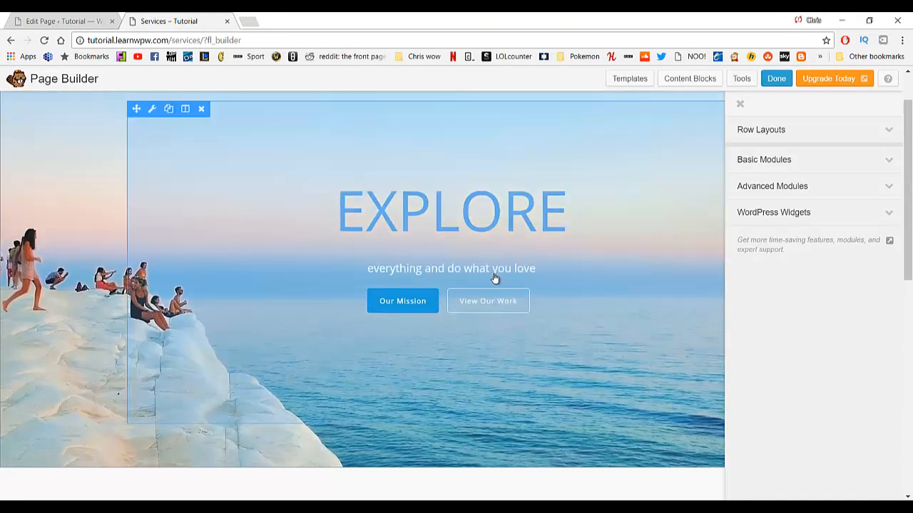
{"action": "scroll", "coordinate": [494, 278], "scroll_direction": "down", "scroll_amount": 4}
{"action": "scroll", "coordinate": [492, 286], "scroll_direction": "down", "scroll_amount": 3}
{"action": "scroll", "coordinate": [478, 285], "scroll_direction": "up", "scroll_amount": 5}
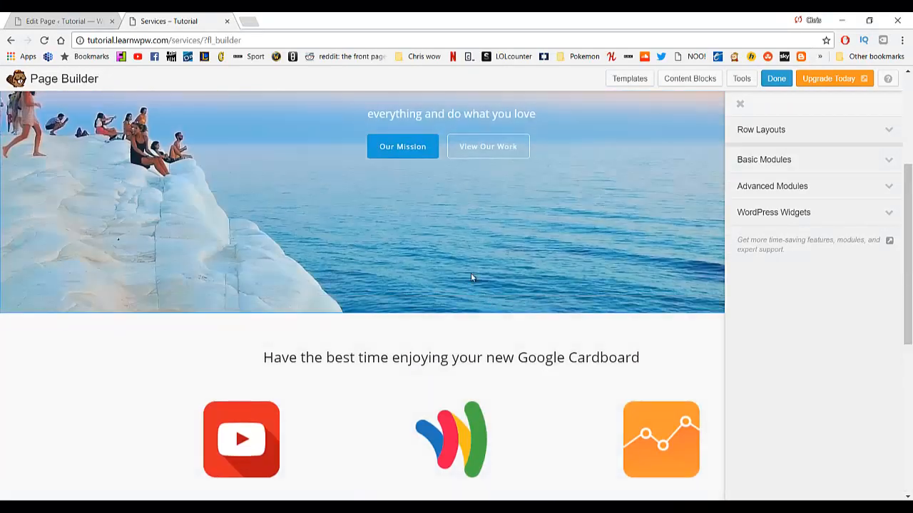
Step: Review the Explore hero and the services section below it, from the page header down to the footer
{"action": "scroll", "coordinate": [516, 316], "scroll_direction": "down", "scroll_amount": 5}
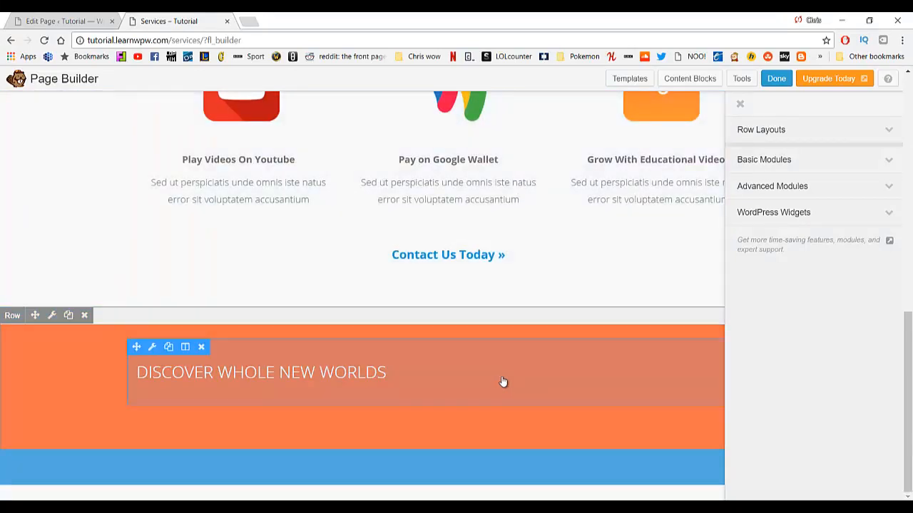
{"action": "scroll", "coordinate": [499, 380], "scroll_direction": "up", "scroll_amount": 6}
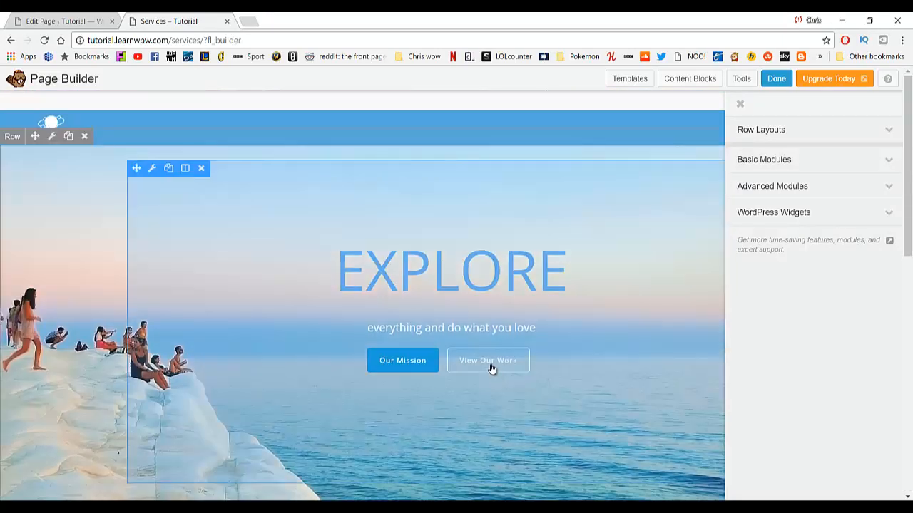
{"action": "scroll", "coordinate": [491, 369], "scroll_direction": "down", "scroll_amount": 5}
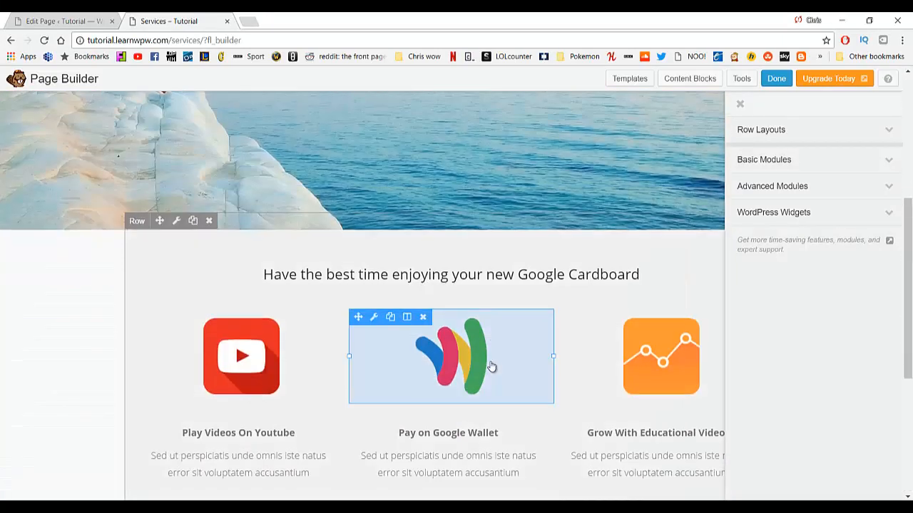
{"action": "scroll", "coordinate": [450, 305], "scroll_direction": "down", "scroll_amount": 4}
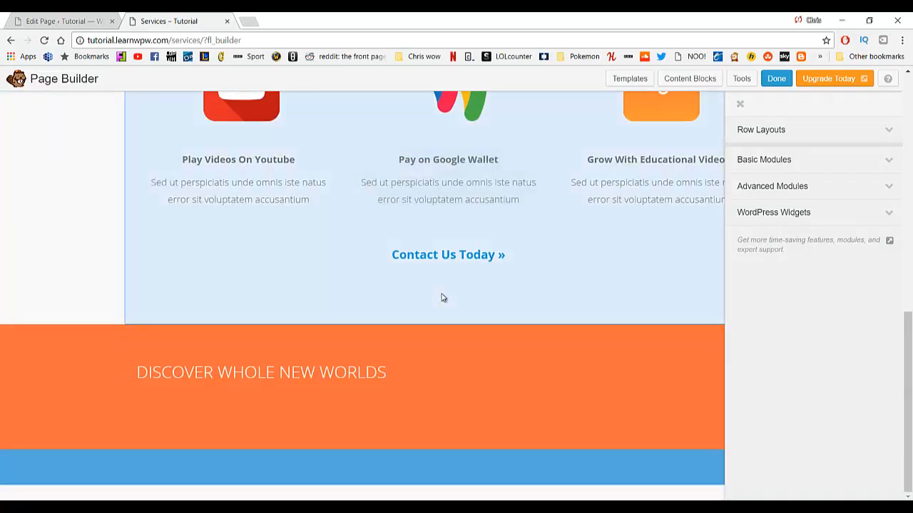
{"action": "scroll", "coordinate": [442, 297], "scroll_direction": "up", "scroll_amount": 4}
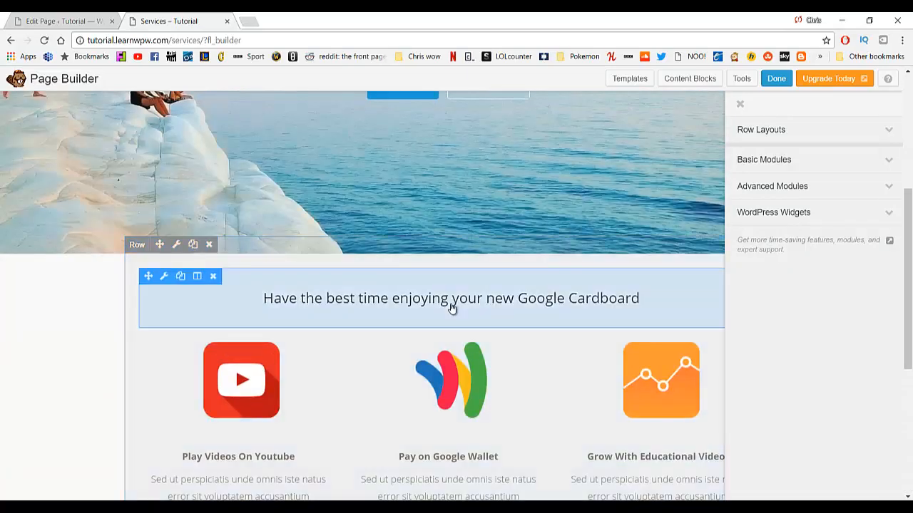
{"action": "scroll", "coordinate": [451, 306], "scroll_direction": "up", "scroll_amount": 4}
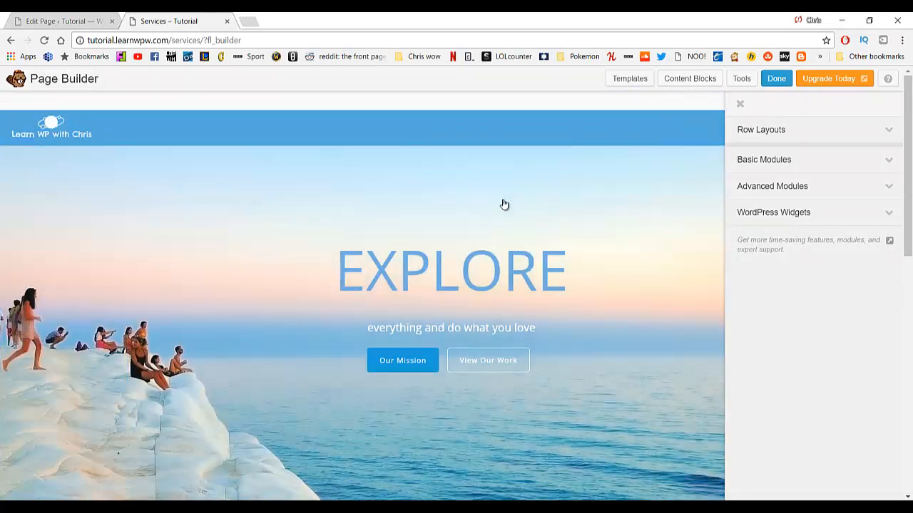
Step: Browse the free content blocks and add the "contact 3" block below the services section
{"action": "scroll", "coordinate": [496, 271], "scroll_direction": "down", "scroll_amount": 3}
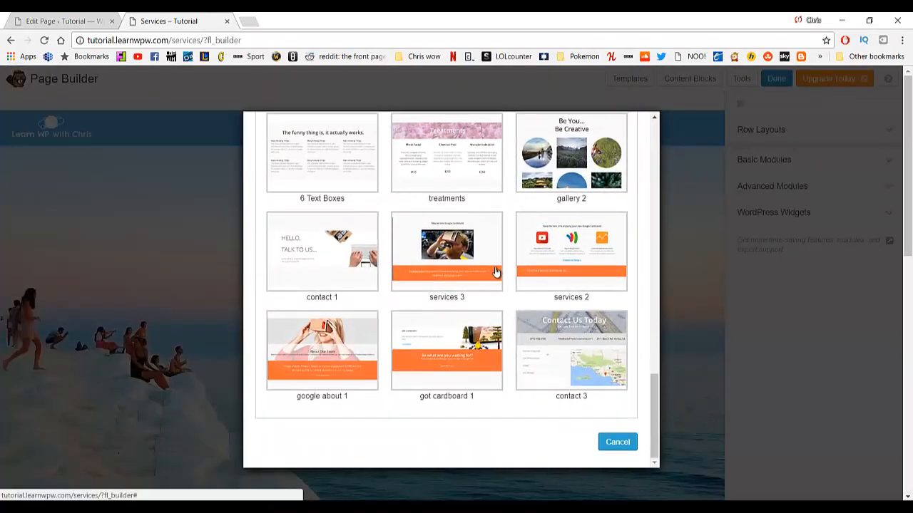
{"action": "scroll", "coordinate": [562, 356], "scroll_direction": "up", "scroll_amount": 4}
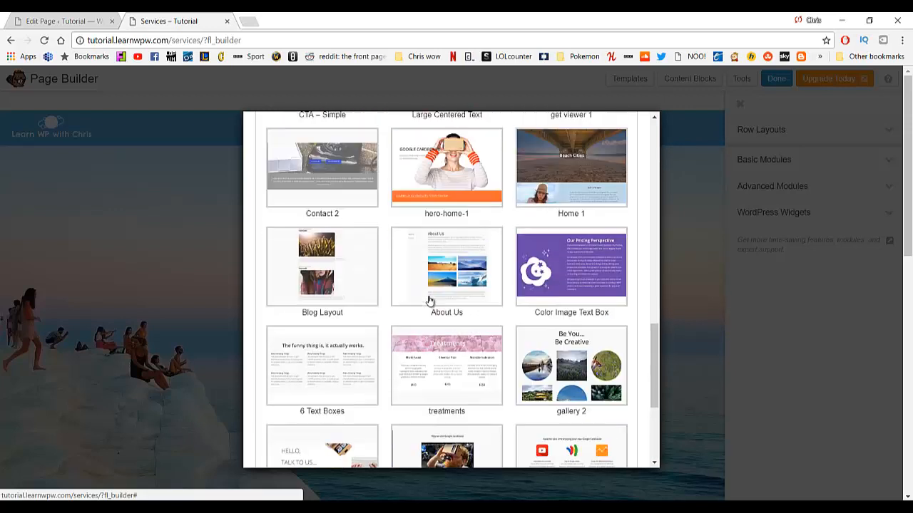
{"action": "scroll", "coordinate": [430, 301], "scroll_direction": "up", "scroll_amount": 4}
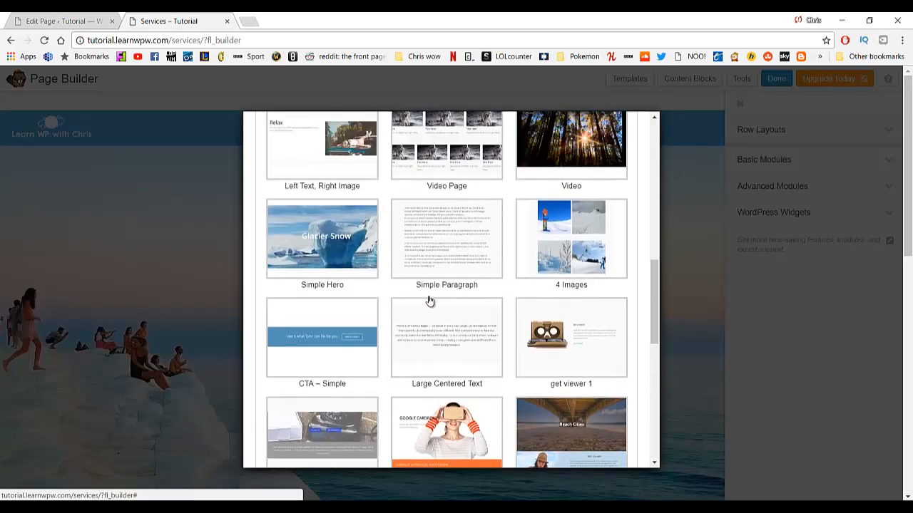
{"action": "scroll", "coordinate": [433, 301], "scroll_direction": "up", "scroll_amount": 3}
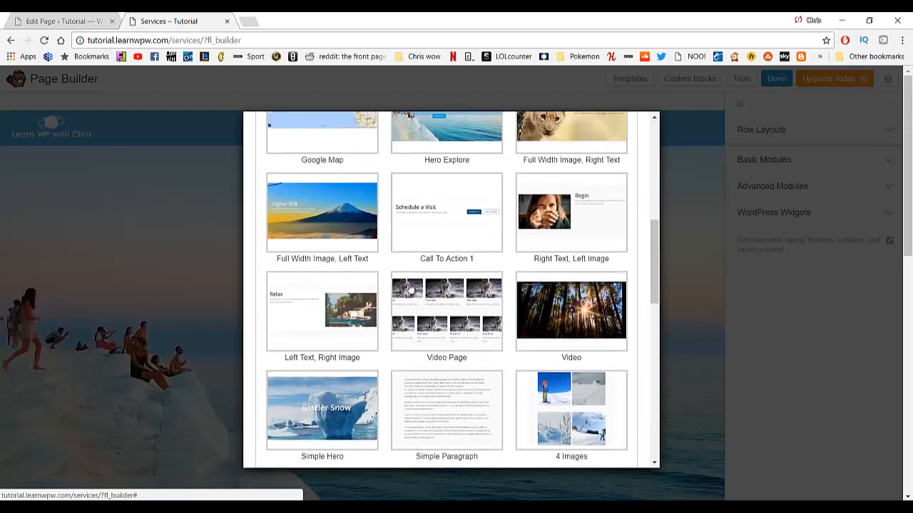
{"action": "scroll", "coordinate": [411, 288], "scroll_direction": "up", "scroll_amount": 2}
{"action": "scroll", "coordinate": [437, 297], "scroll_direction": "up", "scroll_amount": 3}
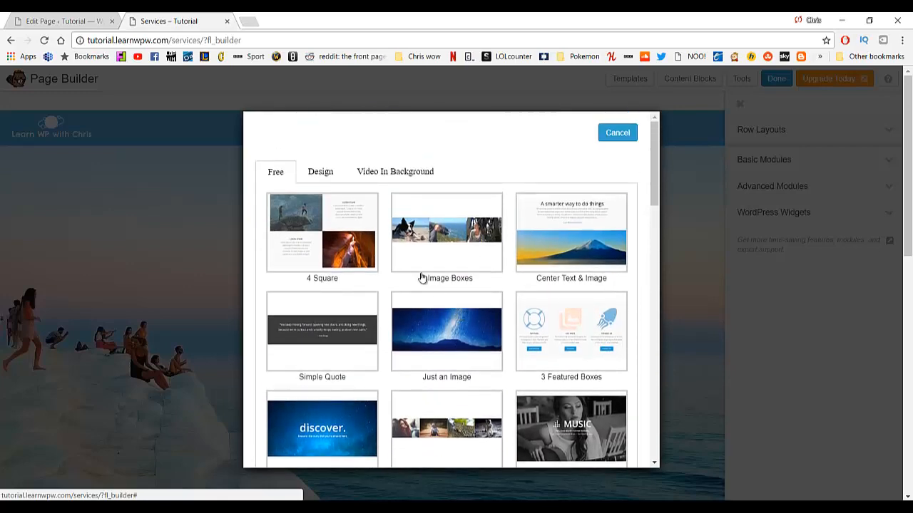
{"action": "scroll", "coordinate": [435, 300], "scroll_direction": "down", "scroll_amount": 10}
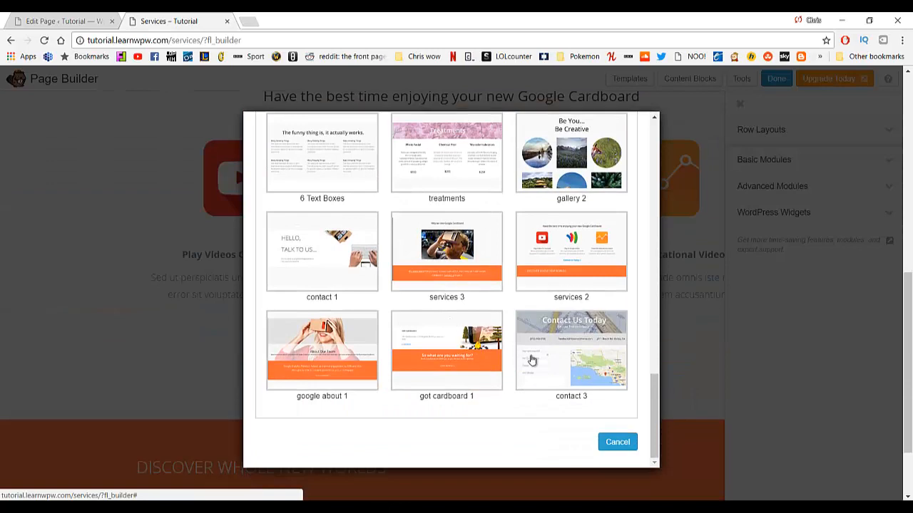
{"action": "left_click", "coordinate": [556, 349]}
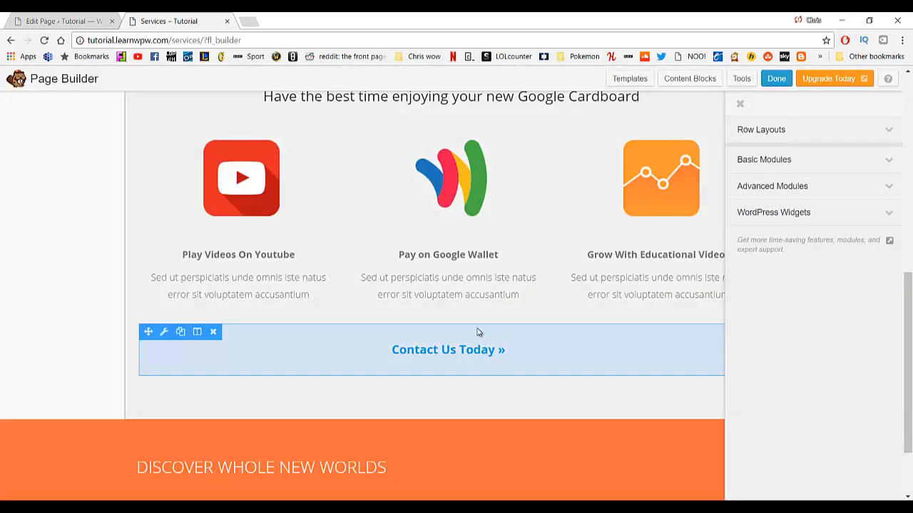
Step: Review the new contact section with its contact details, form and map, closing the module panel to see the page at full width
{"action": "scroll", "coordinate": [461, 341], "scroll_direction": "down", "scroll_amount": 8}
{"action": "scroll", "coordinate": [444, 326], "scroll_direction": "up", "scroll_amount": 3}
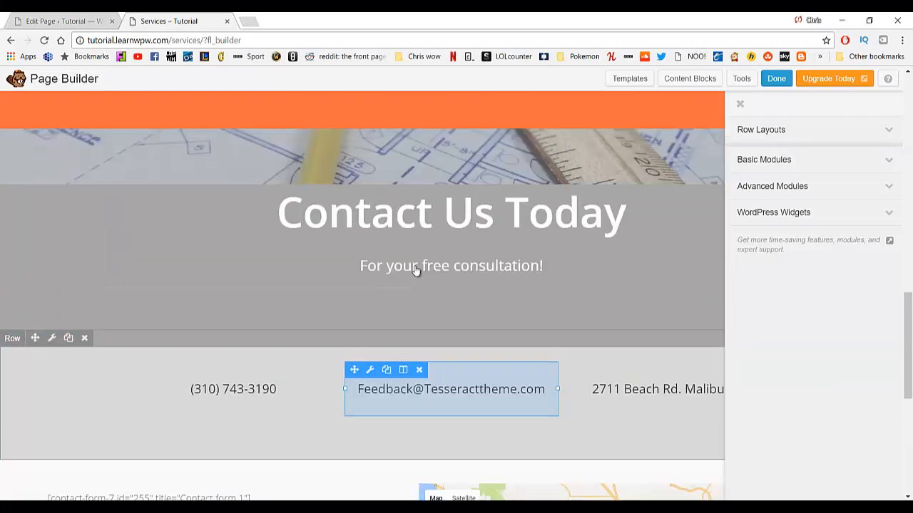
{"action": "scroll", "coordinate": [418, 269], "scroll_direction": "down", "scroll_amount": 1}
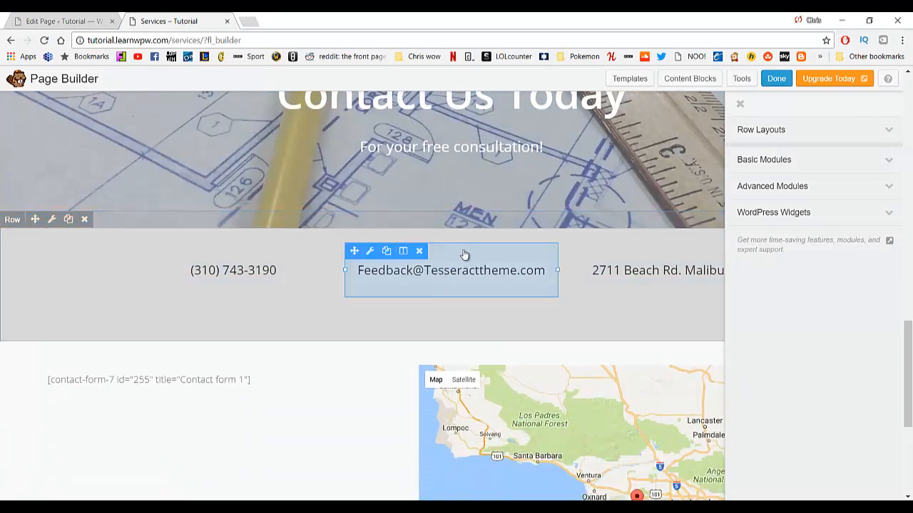
{"action": "left_click", "coordinate": [740, 104]}
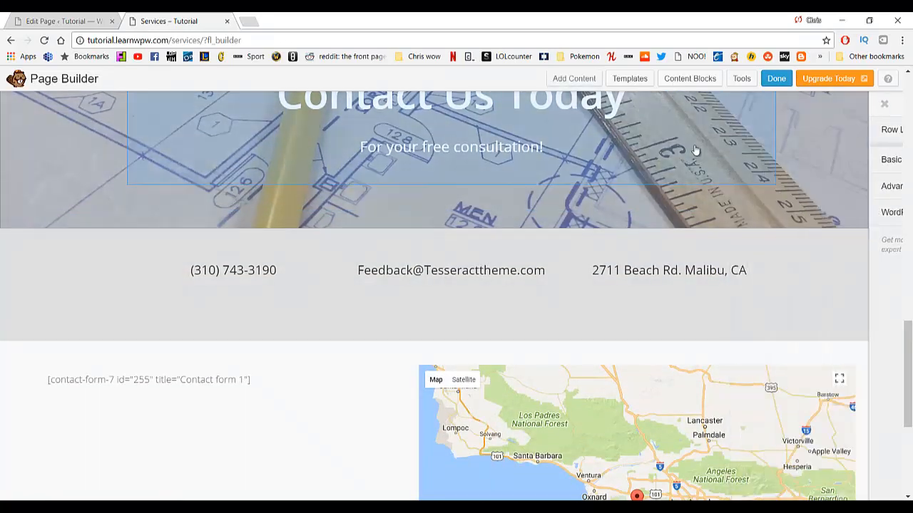
{"action": "scroll", "coordinate": [604, 310], "scroll_direction": "up", "scroll_amount": 3}
{"action": "scroll", "coordinate": [441, 210], "scroll_direction": "up", "scroll_amount": 2}
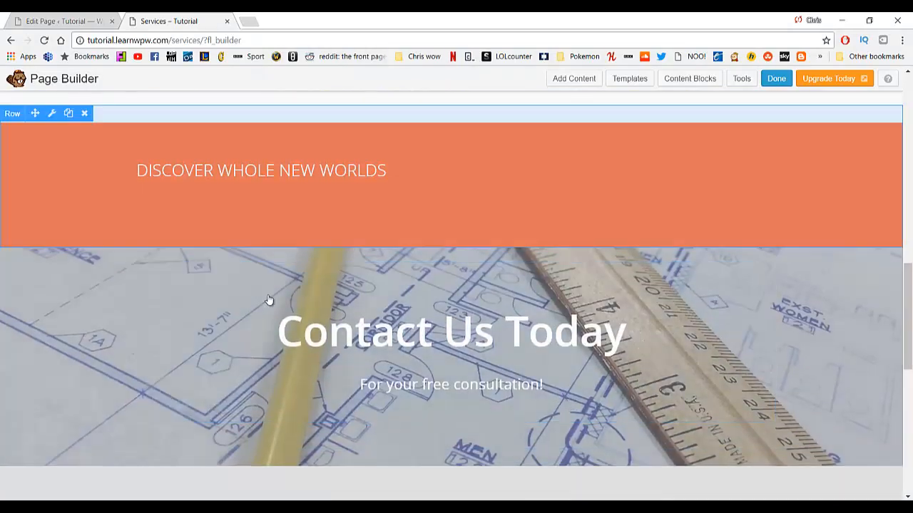
{"action": "scroll", "coordinate": [458, 338], "scroll_direction": "down", "scroll_amount": 4}
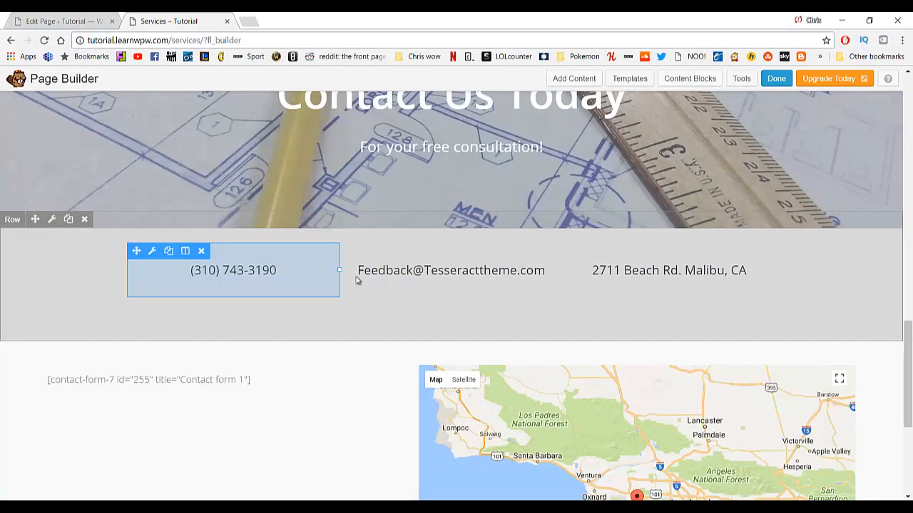
{"action": "scroll", "coordinate": [509, 301], "scroll_direction": "down", "scroll_amount": 3}
{"action": "scroll", "coordinate": [445, 344], "scroll_direction": "up", "scroll_amount": 15}
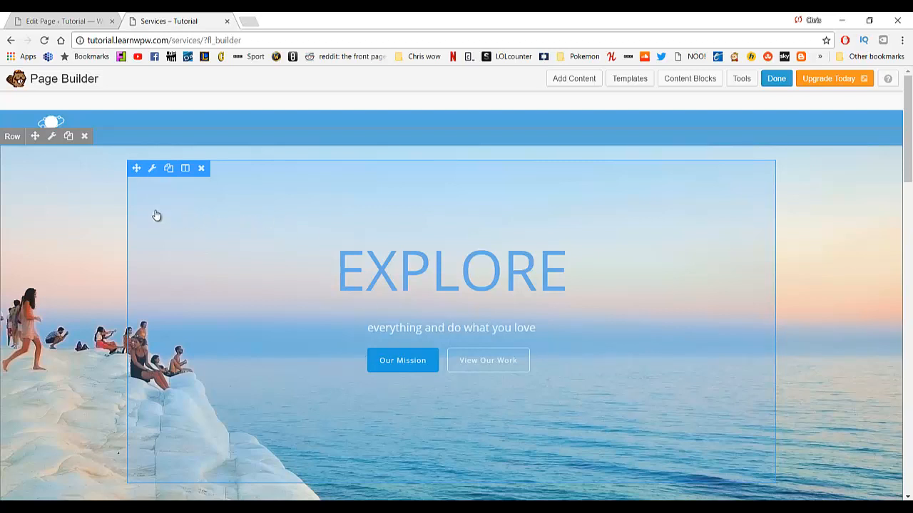
Step: Examine the Explore hero row's width options and advanced settings, and close them without saving
{"action": "left_click", "coordinate": [52, 142]}
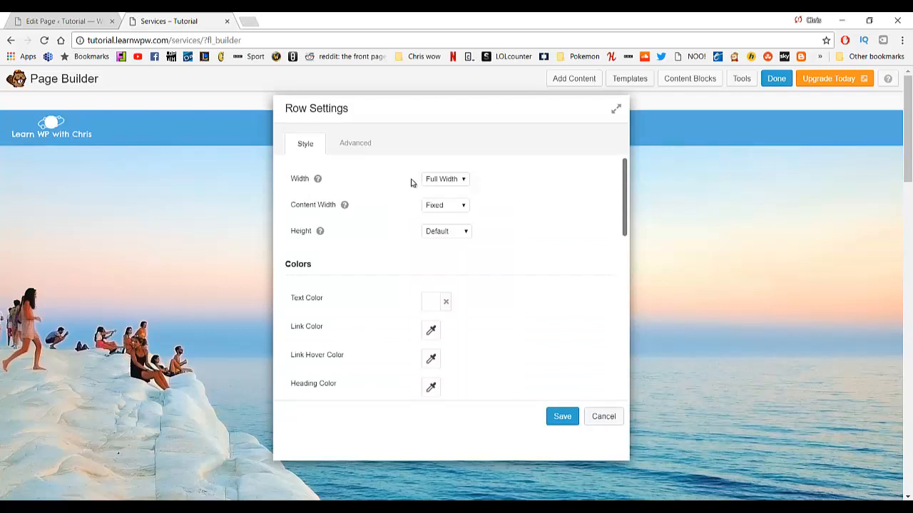
{"action": "left_click", "coordinate": [441, 206]}
{"action": "left_click", "coordinate": [441, 209]}
{"action": "left_click", "coordinate": [345, 149]}
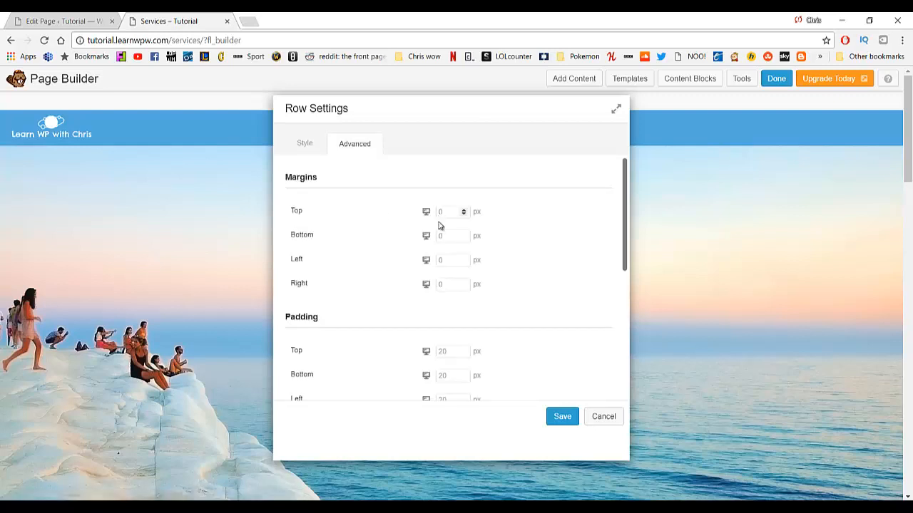
{"action": "scroll", "coordinate": [442, 250], "scroll_direction": "down", "scroll_amount": 6}
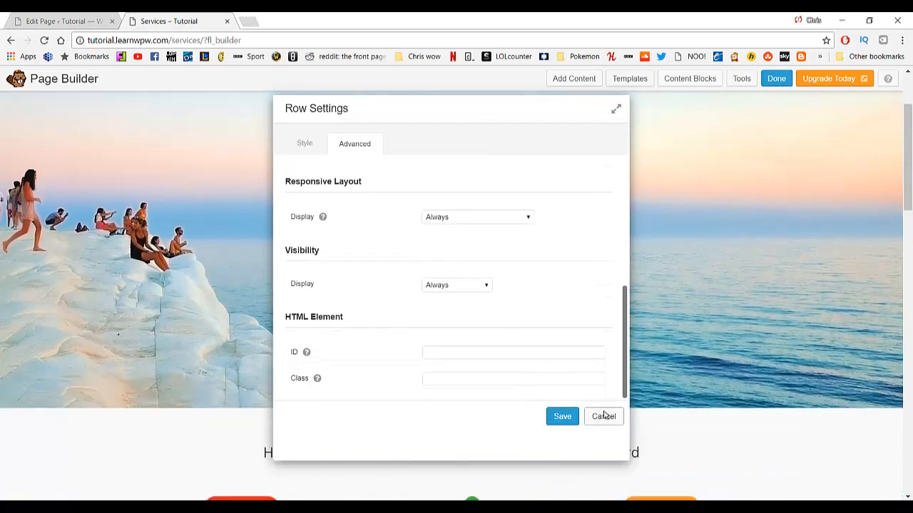
{"action": "left_click", "coordinate": [604, 417]}
{"action": "scroll", "coordinate": [388, 292], "scroll_direction": "up", "scroll_amount": 2}
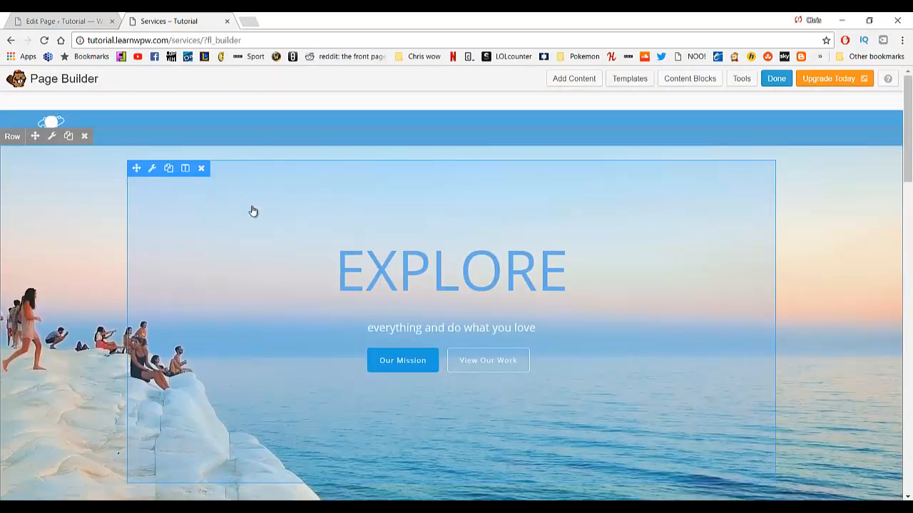
Step: Open the Explore hero's text for editing beside the page preview, try deleting the EXPLORE heading, and undo the deletion
{"action": "left_click", "coordinate": [152, 171]}
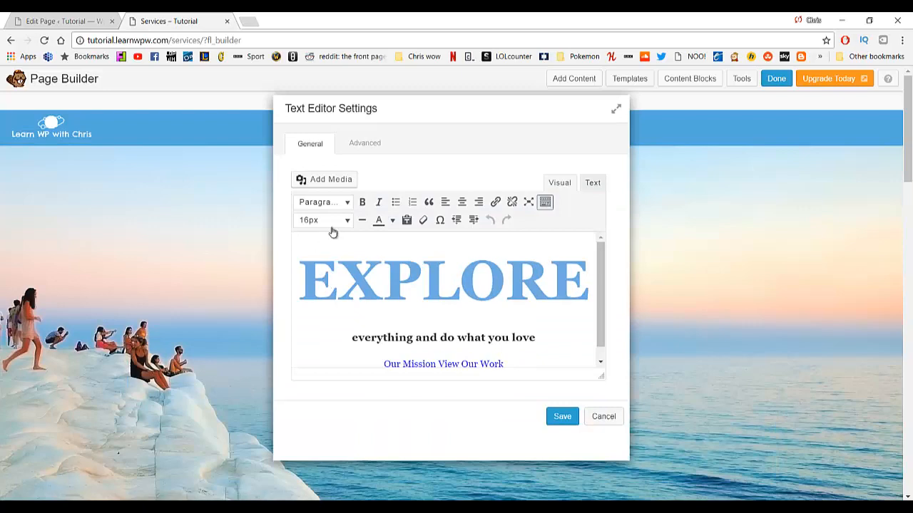
{"action": "left_click_drag", "start_coordinate": [427, 104], "coordinate": [718, 139]}
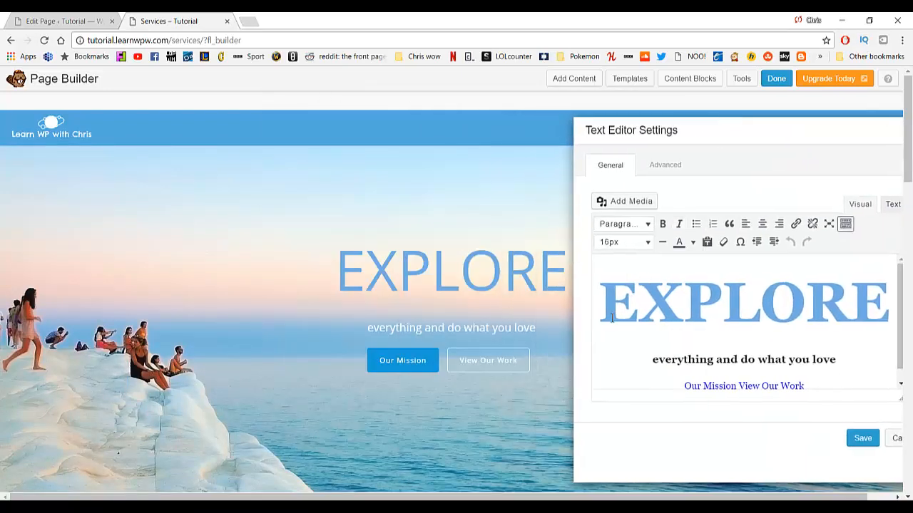
{"action": "left_click_drag", "start_coordinate": [612, 318], "coordinate": [888, 324]}
{"action": "key", "text": "BackSpace"}
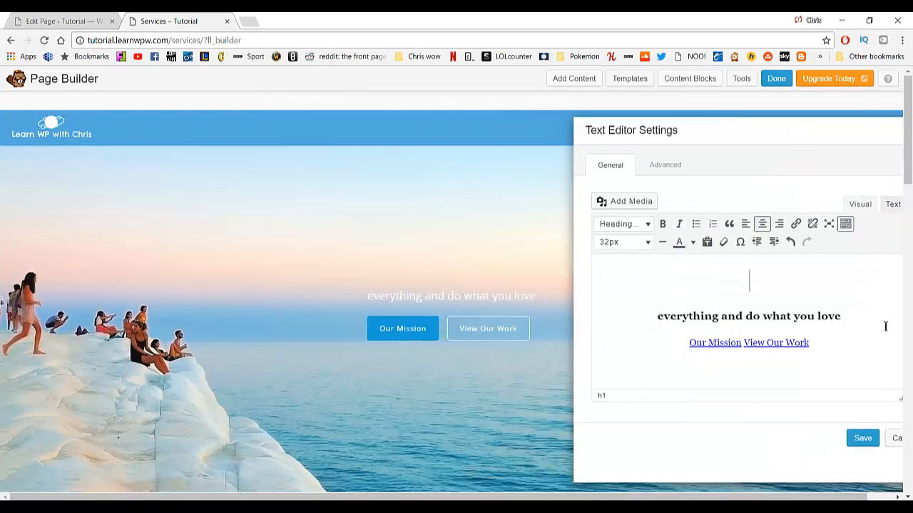
{"action": "key", "text": "ctrl+z"}
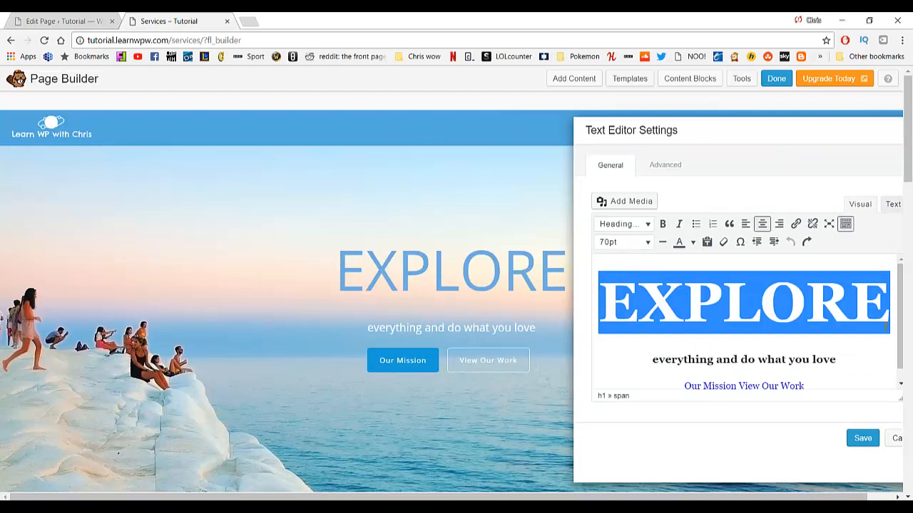
Step: Replace the hero heading EXPLORE with "Learn Teach REPEAT"
{"action": "type", "text": "lear"}
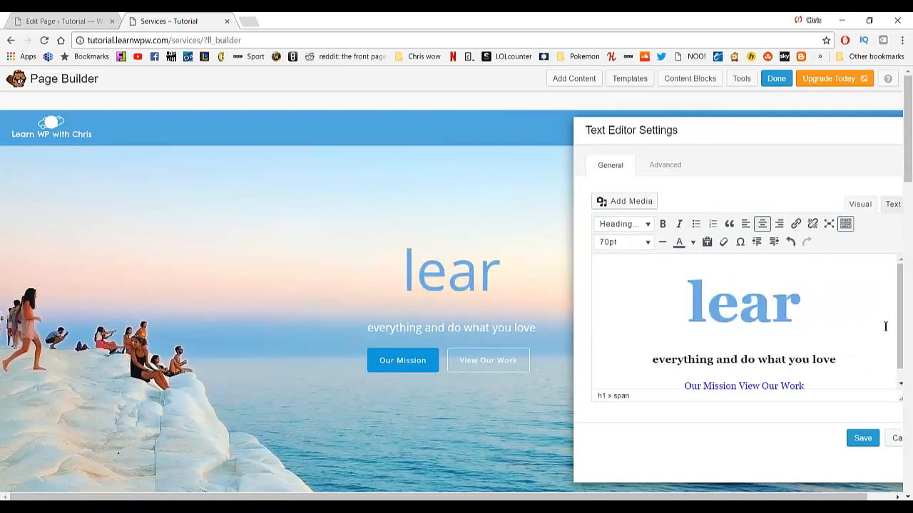
{"action": "type", "text": "n Teach REP"}
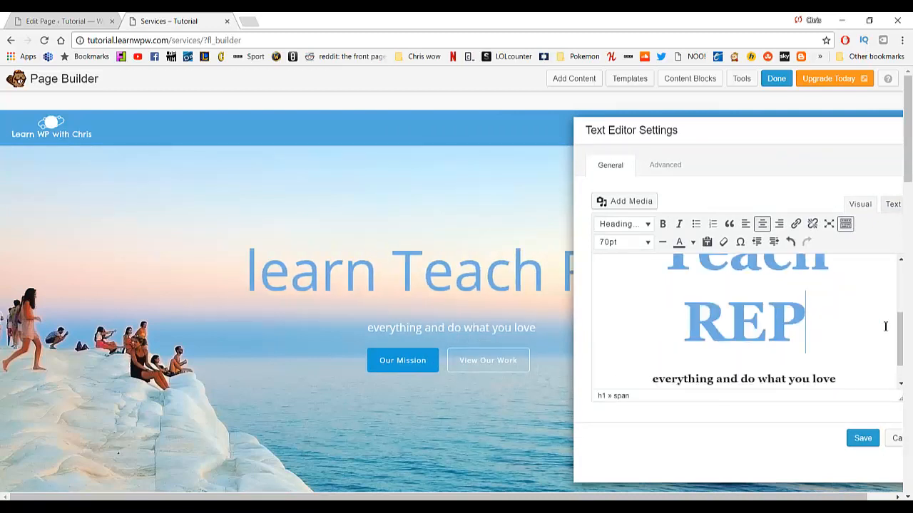
{"action": "key", "text": "BackSpace"}
{"action": "key", "text": "BackSpace"}
{"action": "type", "text": "EPEA"}
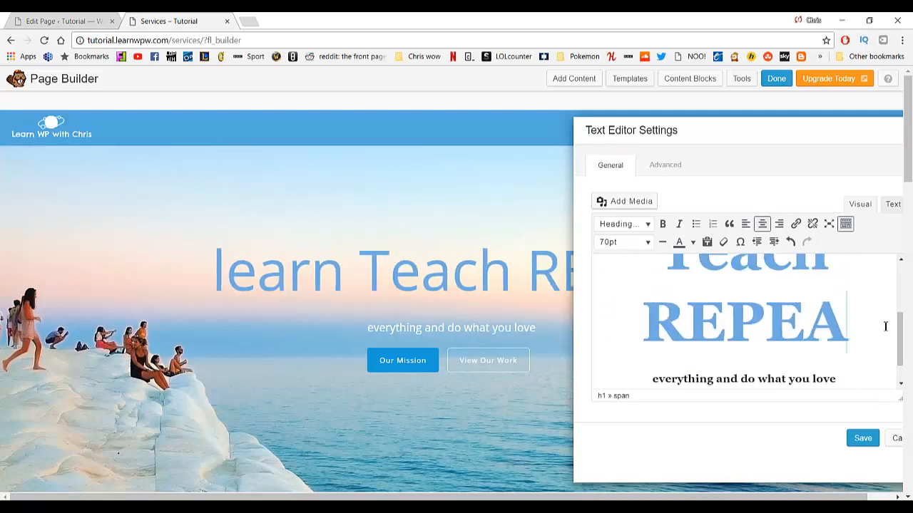
{"action": "key", "text": "BackSpace"}
{"action": "type", "text": "AT"}
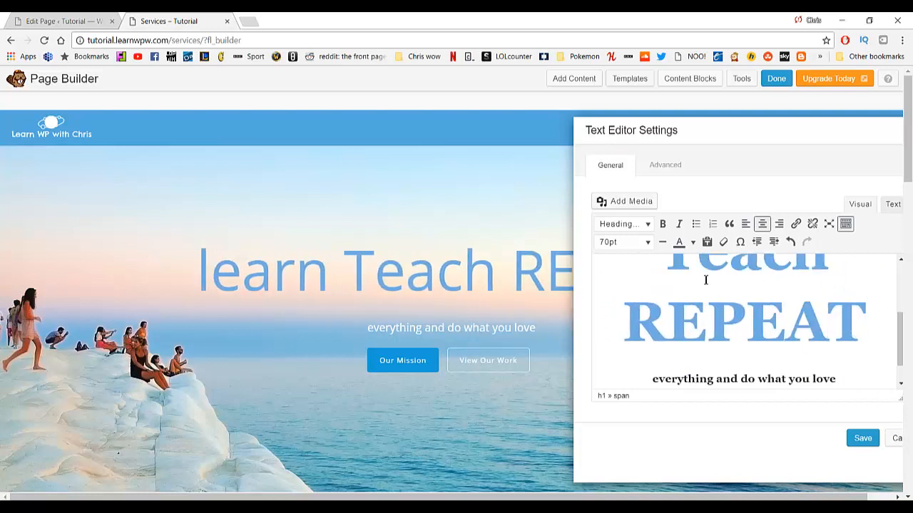
{"action": "scroll", "coordinate": [652, 291], "scroll_direction": "up", "scroll_amount": 3}
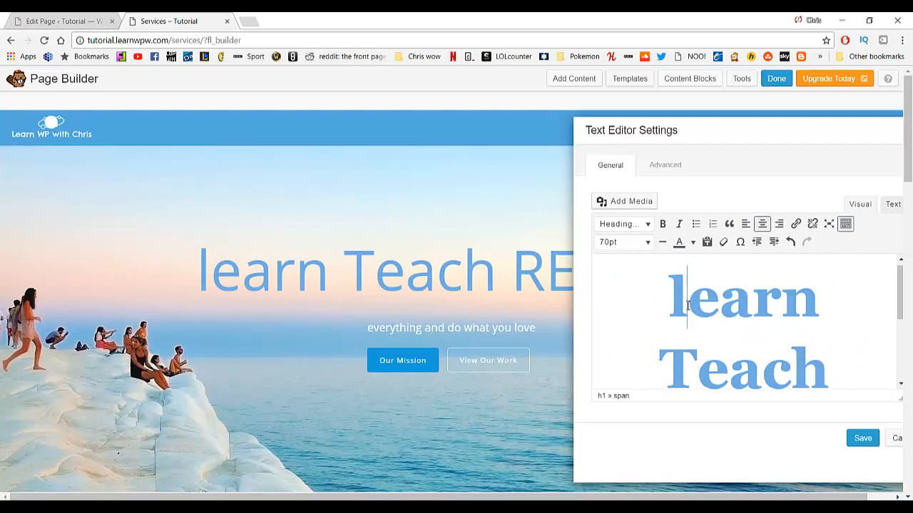
{"action": "key", "text": "BackSpace"}
{"action": "type", "text": "L"}
Step: Look over the hero's subheading and button links in the text editor, moving the settings window toward the middle of the page
{"action": "scroll", "coordinate": [682, 297], "scroll_direction": "down", "scroll_amount": 5}
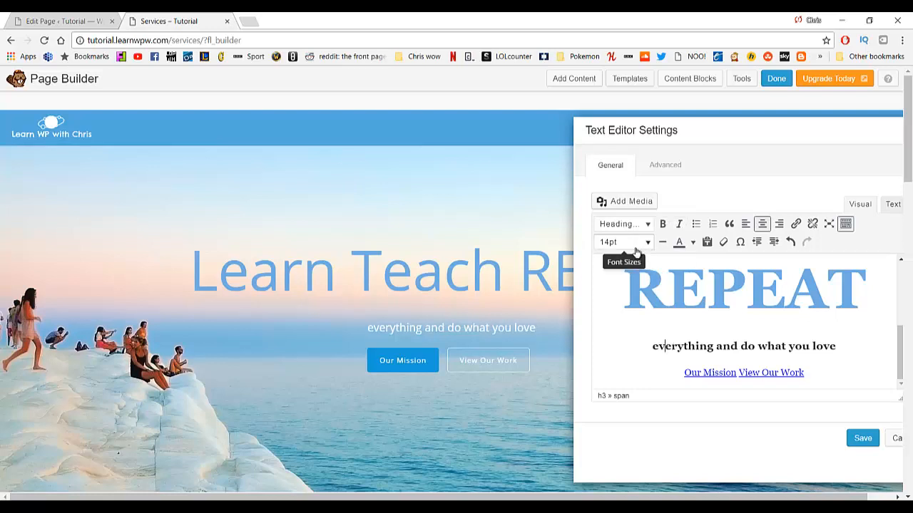
{"action": "scroll", "coordinate": [702, 347], "scroll_direction": "down", "scroll_amount": 2}
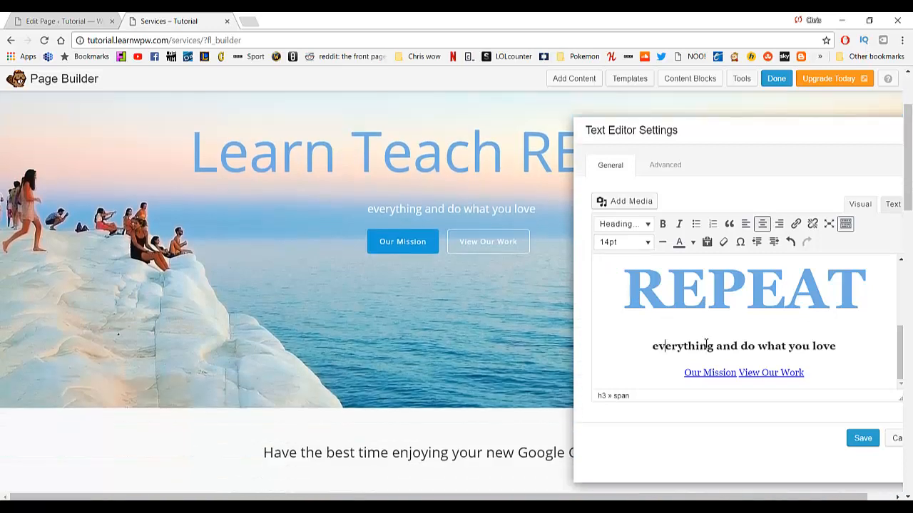
{"action": "left_click_drag", "start_coordinate": [765, 136], "coordinate": [522, 161]}
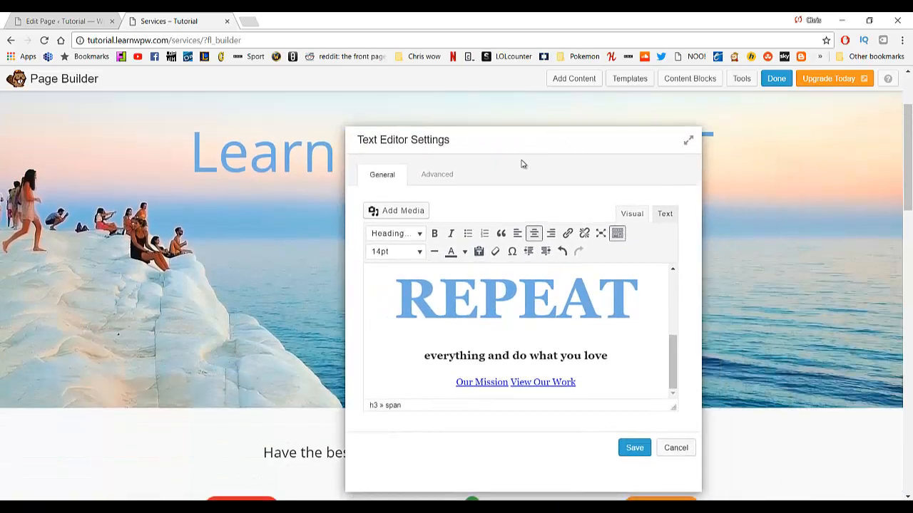
Step: Check the hero text's advanced visibility and animation options, and save the text changes
{"action": "left_click", "coordinate": [442, 177]}
{"action": "scroll", "coordinate": [484, 267], "scroll_direction": "down", "scroll_amount": 5}
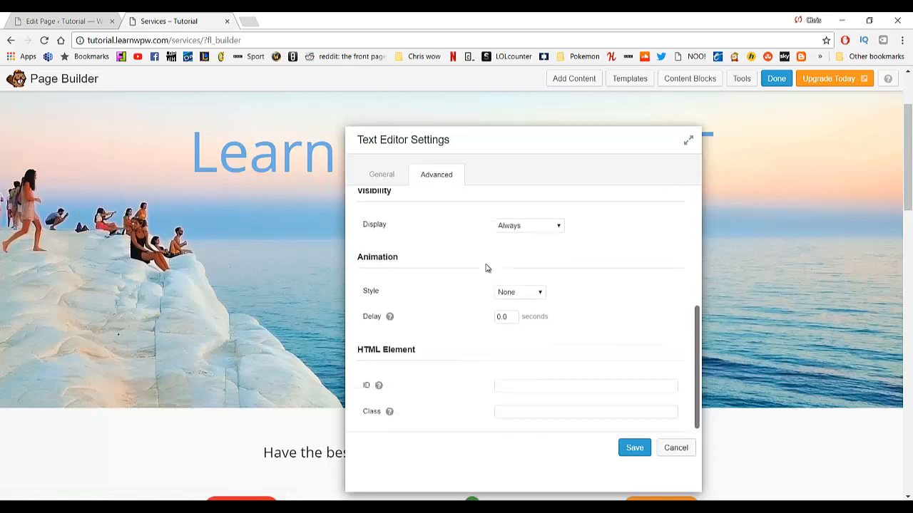
{"action": "left_click", "coordinate": [634, 448]}
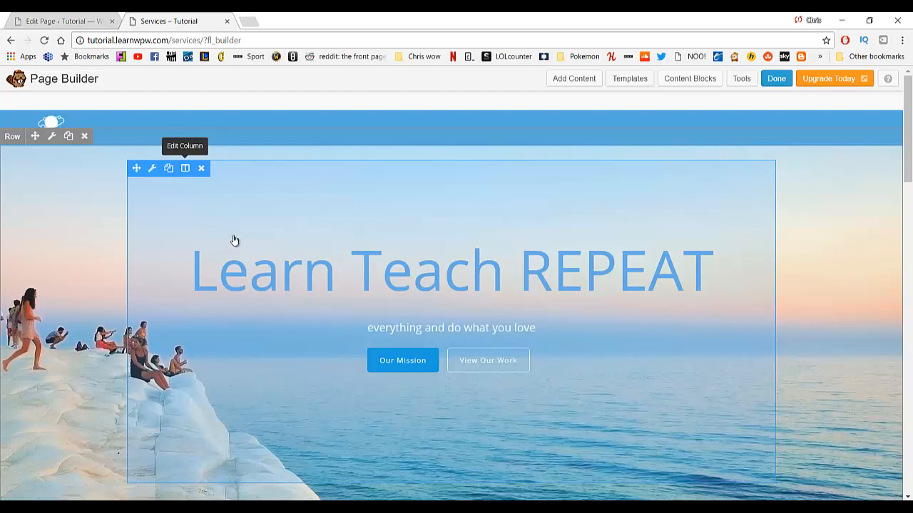
Step: Examine the YouTube icon's photo source, media library selection, and link options, and close its settings without saving
{"action": "scroll", "coordinate": [235, 241], "scroll_direction": "down", "scroll_amount": 5}
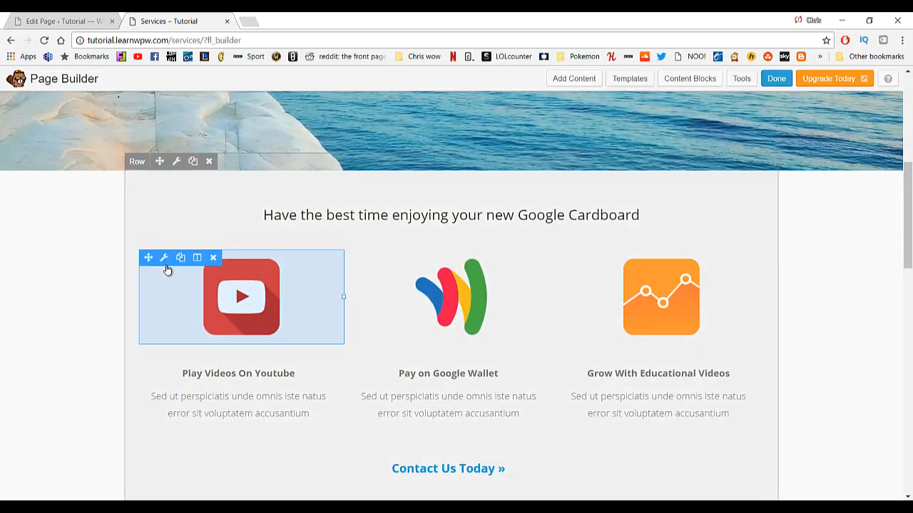
{"action": "left_click", "coordinate": [166, 269]}
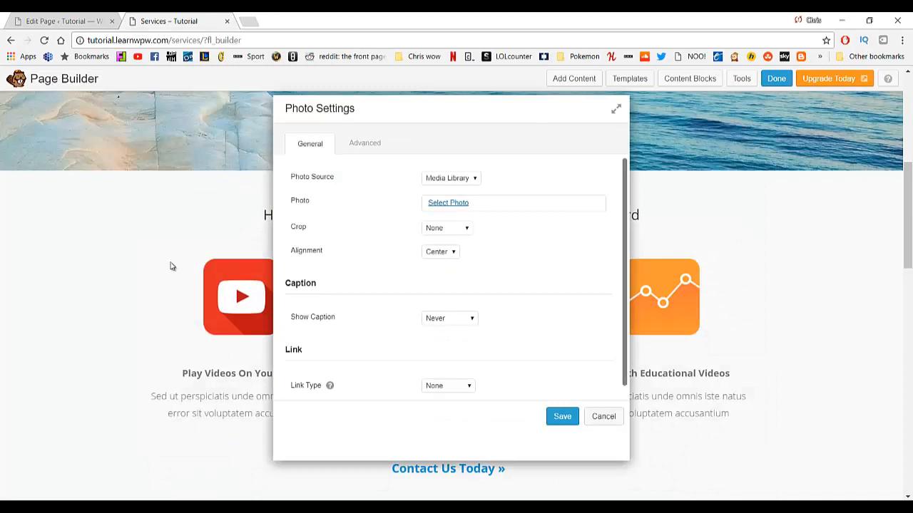
{"action": "left_click", "coordinate": [474, 180]}
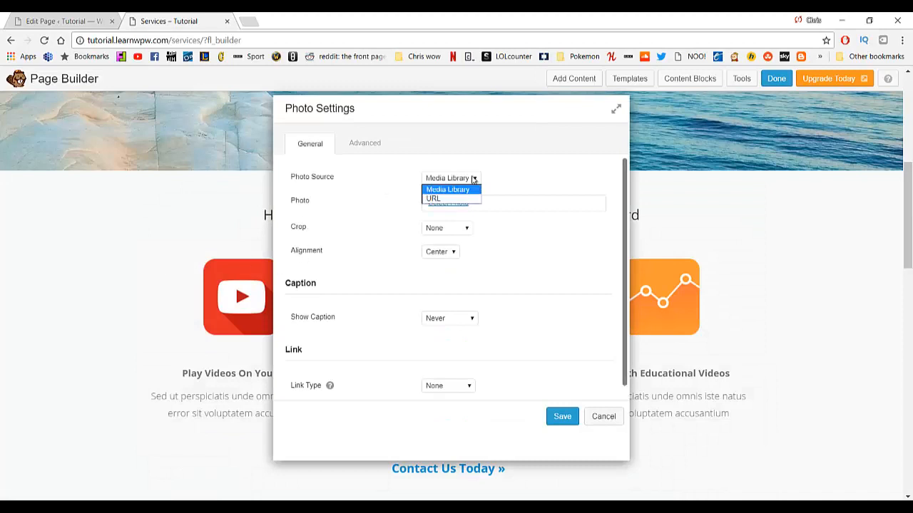
{"action": "left_click", "coordinate": [473, 179]}
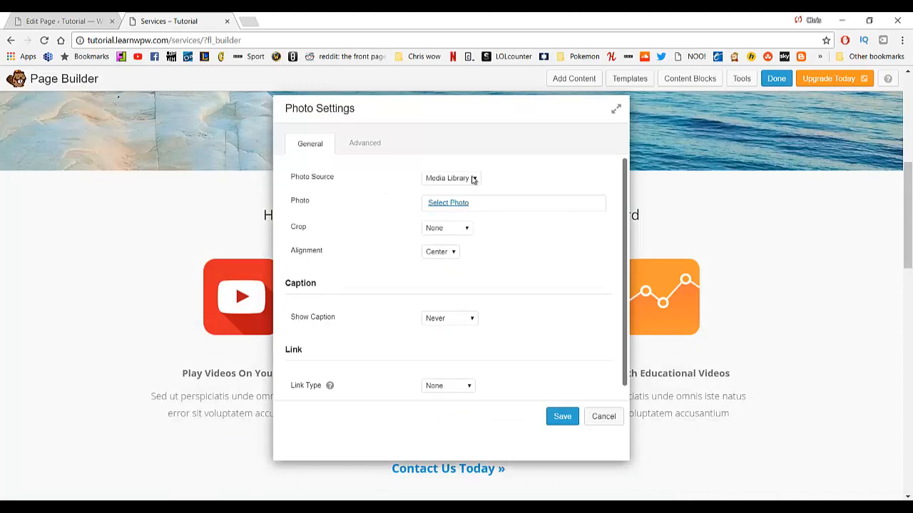
{"action": "left_click", "coordinate": [451, 203]}
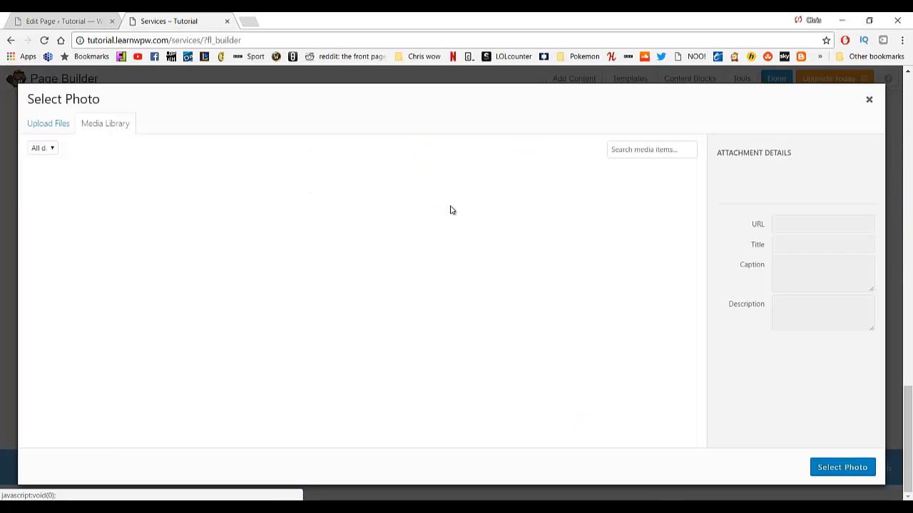
{"action": "left_click", "coordinate": [866, 107]}
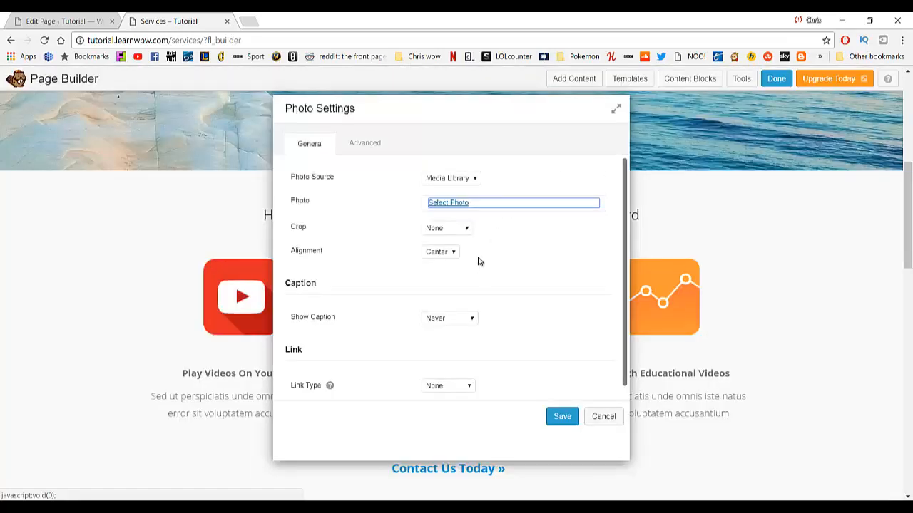
{"action": "scroll", "coordinate": [478, 262], "scroll_direction": "down", "scroll_amount": 1}
{"action": "left_click", "coordinate": [599, 419]}
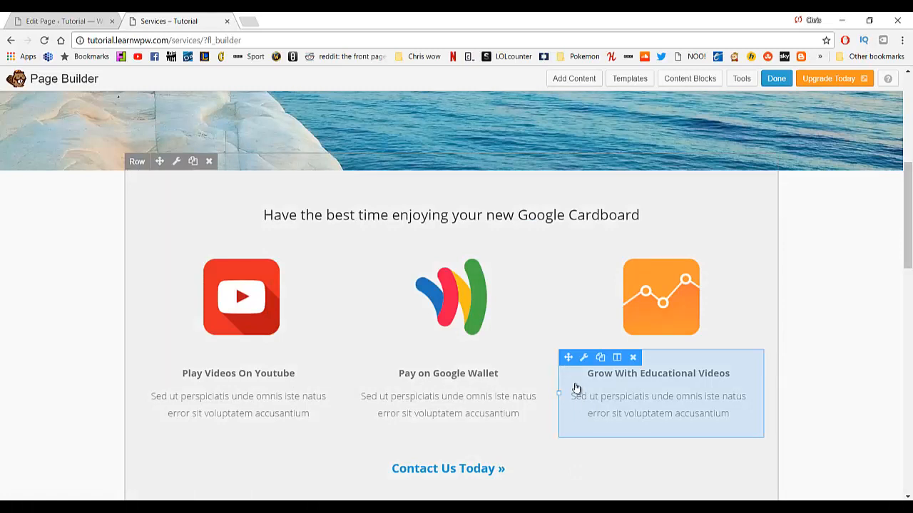
Step: Open the "Contact Us Today »" link text below the three icons for viewing, and close it without saving
{"action": "scroll", "coordinate": [516, 308], "scroll_direction": "down", "scroll_amount": 2}
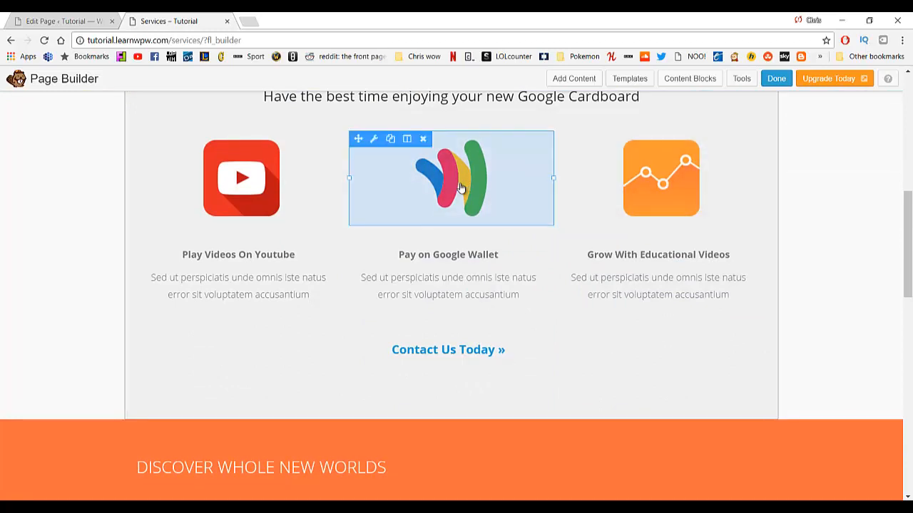
{"action": "scroll", "coordinate": [487, 285], "scroll_direction": "down", "scroll_amount": 1}
{"action": "left_click", "coordinate": [465, 292]}
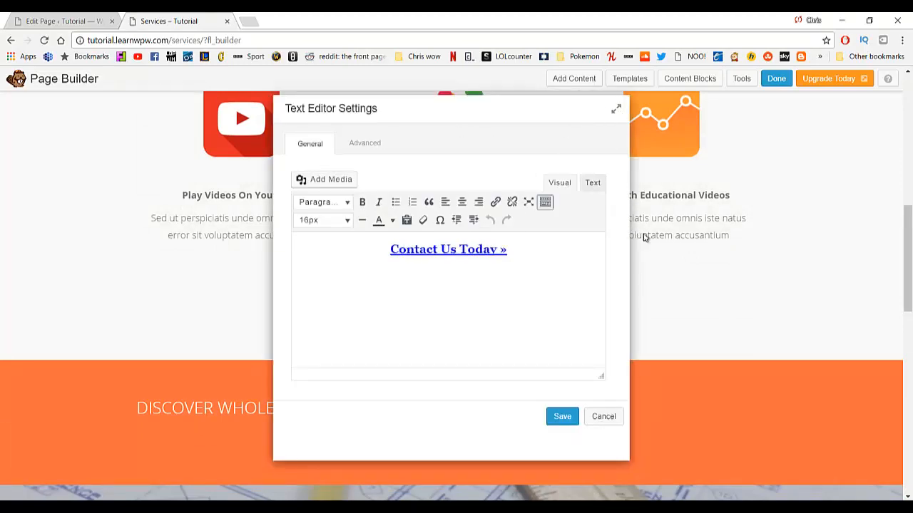
{"action": "left_click", "coordinate": [603, 419]}
Step: Examine the map's display settings and search location, and close them without saving
{"action": "scroll", "coordinate": [434, 266], "scroll_direction": "down", "scroll_amount": 10}
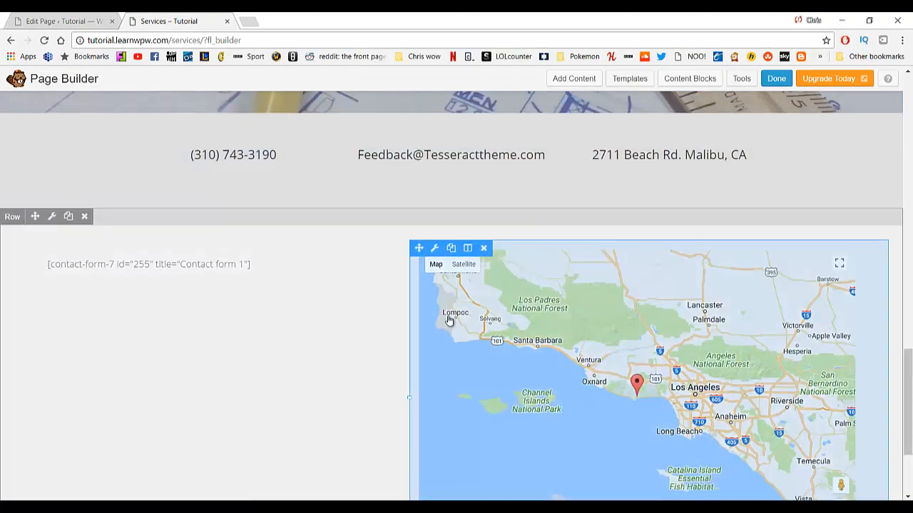
{"action": "left_click", "coordinate": [435, 245]}
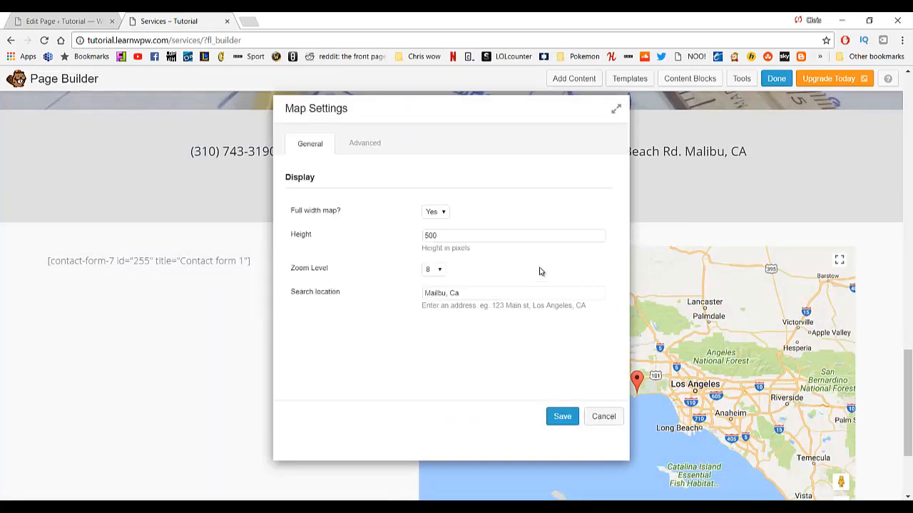
{"action": "left_click", "coordinate": [459, 292]}
{"action": "left_click", "coordinate": [605, 413]}
{"action": "scroll", "coordinate": [452, 304], "scroll_direction": "up", "scroll_amount": 6}
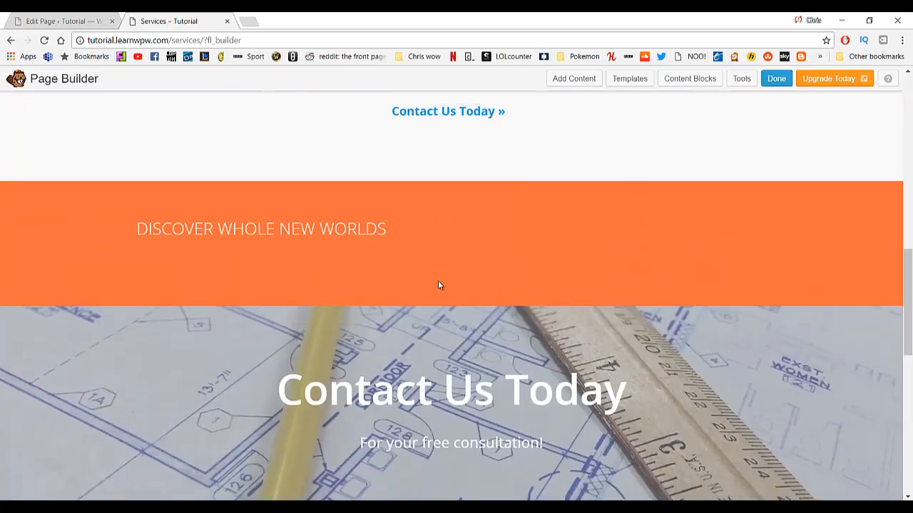
{"action": "scroll", "coordinate": [428, 278], "scroll_direction": "up", "scroll_amount": 10}
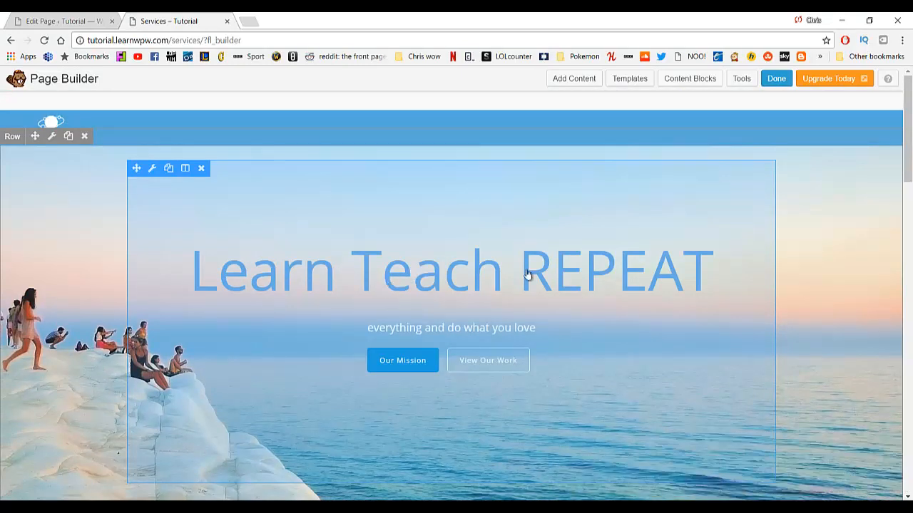
{"action": "scroll", "coordinate": [493, 293], "scroll_direction": "down", "scroll_amount": 1}
{"action": "scroll", "coordinate": [493, 293], "scroll_direction": "down", "scroll_amount": 10}
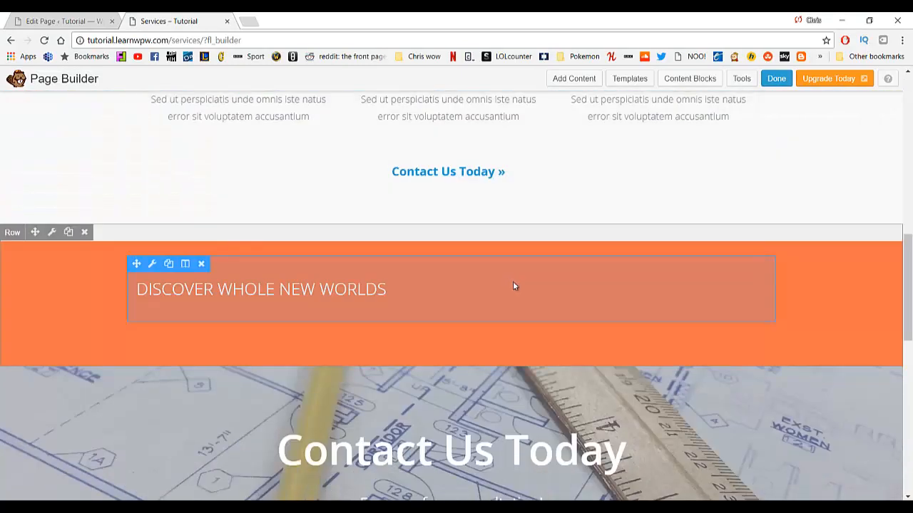
{"action": "scroll", "coordinate": [513, 283], "scroll_direction": "up", "scroll_amount": 9}
{"action": "scroll", "coordinate": [513, 285], "scroll_direction": "up", "scroll_amount": 2}
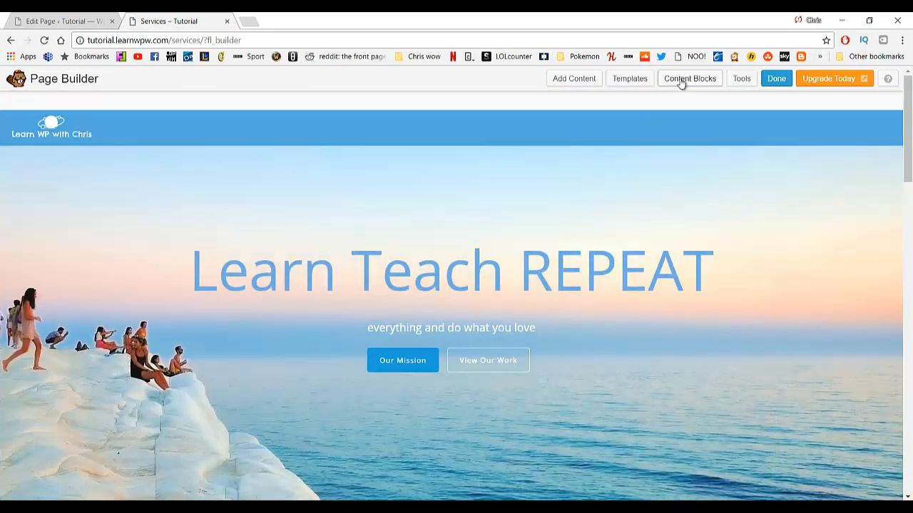
Step: Look through the available row layouts and compare them with the column arrangement of the page's existing sections
{"action": "left_click", "coordinate": [589, 80]}
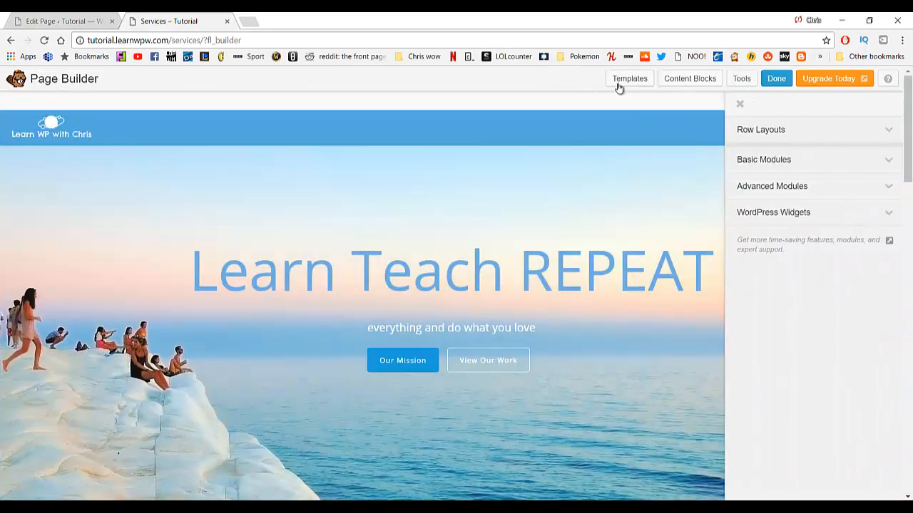
{"action": "left_click", "coordinate": [799, 137]}
{"action": "scroll", "coordinate": [532, 197], "scroll_direction": "down", "scroll_amount": 3}
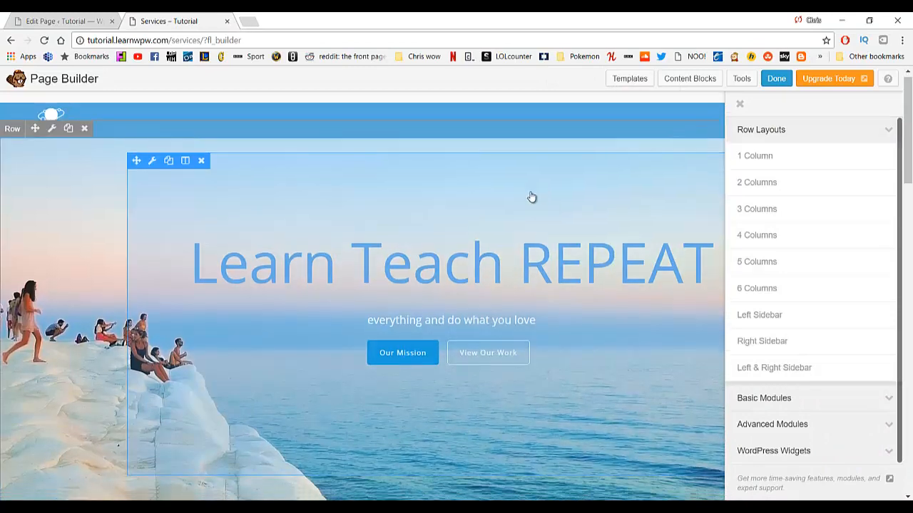
{"action": "scroll", "coordinate": [477, 182], "scroll_direction": "up", "scroll_amount": 1}
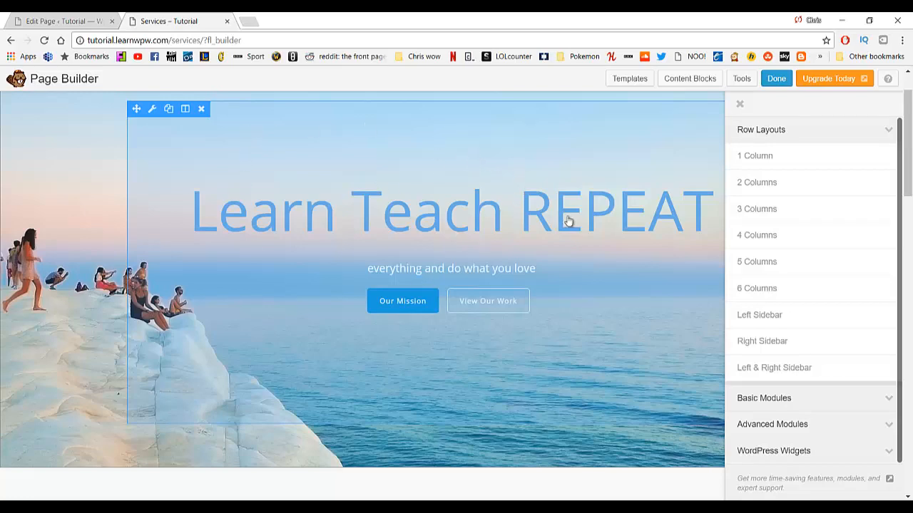
{"action": "scroll", "coordinate": [426, 187], "scroll_direction": "down", "scroll_amount": 4}
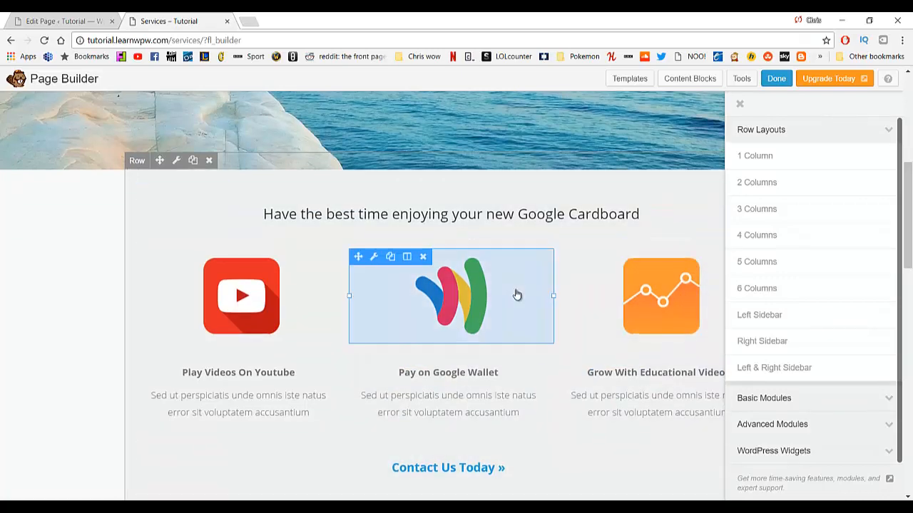
{"action": "scroll", "coordinate": [515, 296], "scroll_direction": "down", "scroll_amount": 7}
{"action": "scroll", "coordinate": [492, 268], "scroll_direction": "down", "scroll_amount": 1}
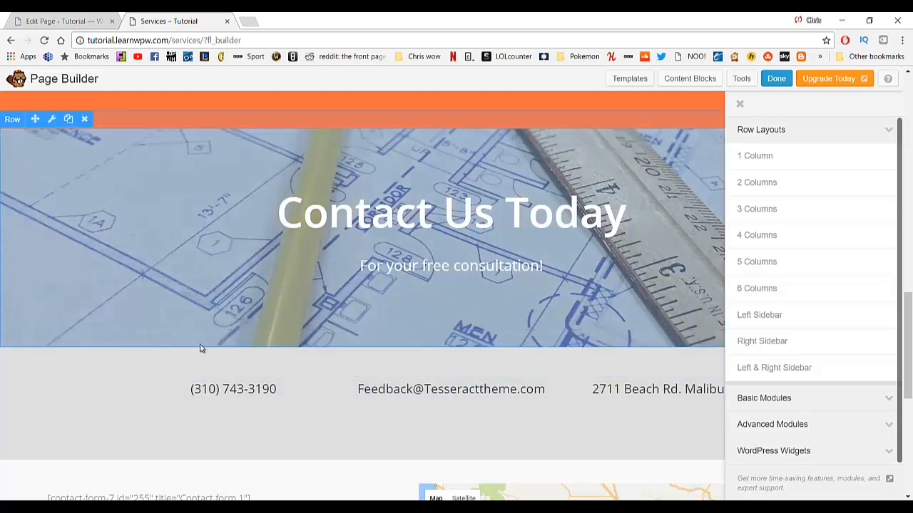
{"action": "left_click", "coordinate": [752, 213]}
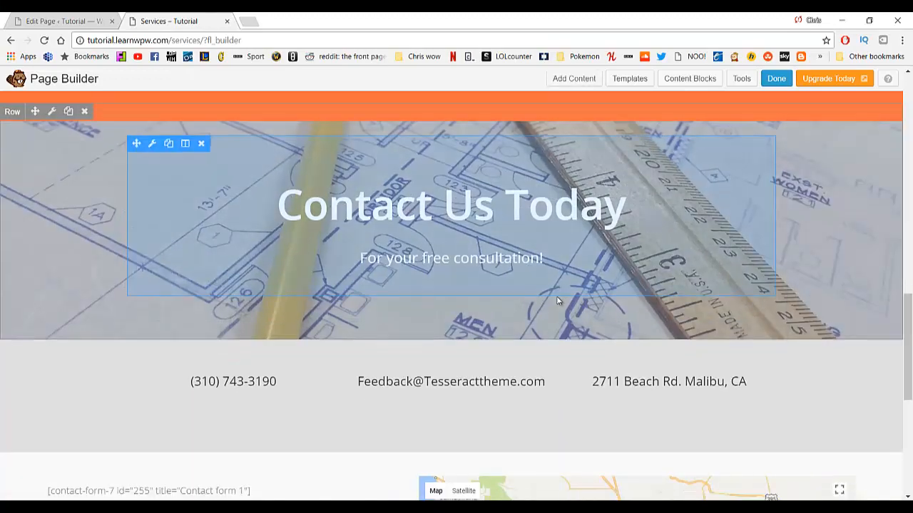
{"action": "scroll", "coordinate": [552, 302], "scroll_direction": "down", "scroll_amount": 5}
{"action": "scroll", "coordinate": [552, 302], "scroll_direction": "up", "scroll_amount": 10}
{"action": "scroll", "coordinate": [553, 301], "scroll_direction": "down", "scroll_amount": 2}
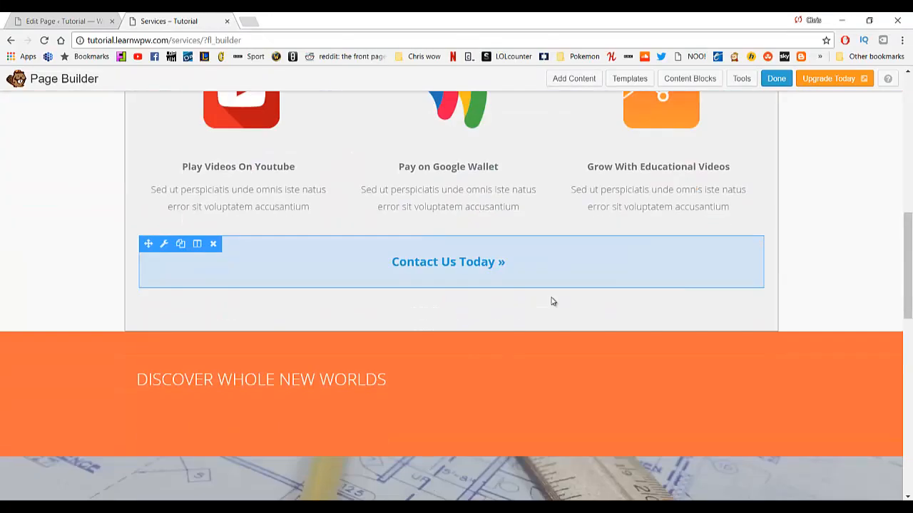
{"action": "scroll", "coordinate": [550, 301], "scroll_direction": "up", "scroll_amount": 10}
{"action": "scroll", "coordinate": [530, 304], "scroll_direction": "down", "scroll_amount": 12}
{"action": "scroll", "coordinate": [525, 307], "scroll_direction": "down", "scroll_amount": 5}
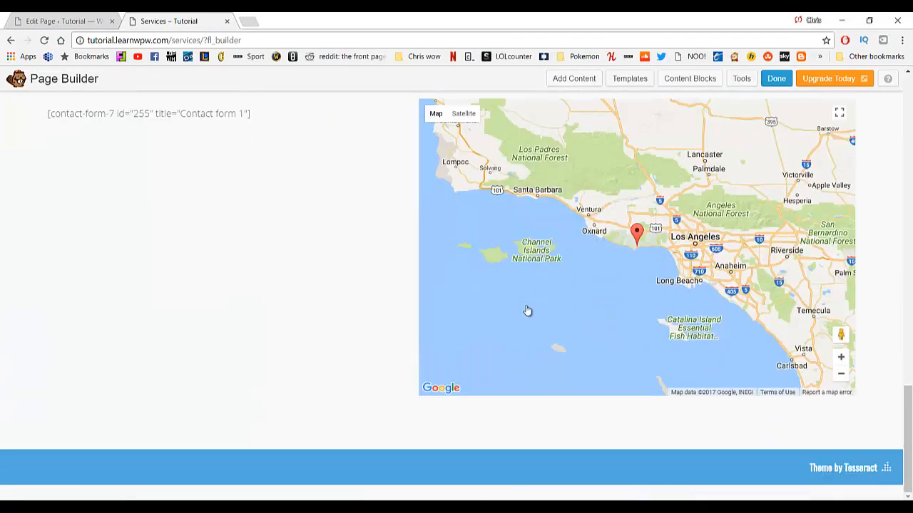
{"action": "scroll", "coordinate": [525, 316], "scroll_direction": "up", "scroll_amount": 5}
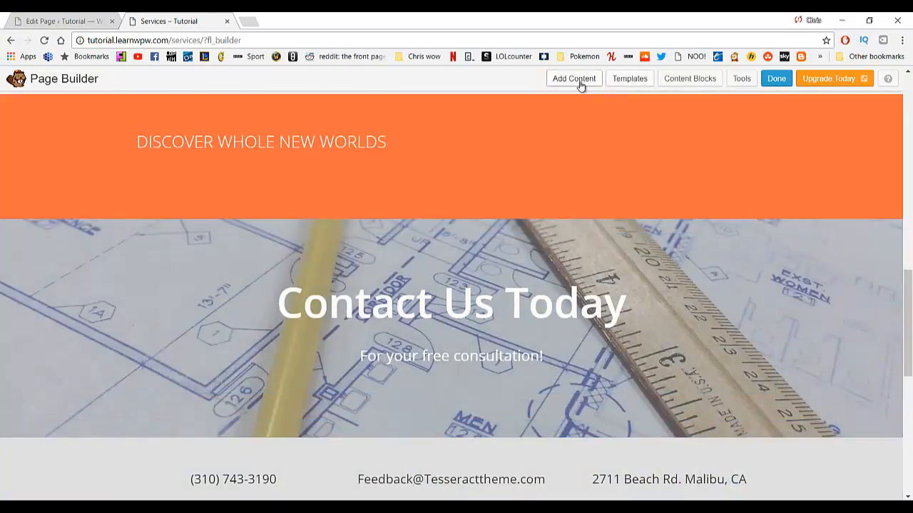
Step: Add an empty 3 Columns row between the contact details row and the contact form and map row
{"action": "left_click", "coordinate": [586, 83]}
{"action": "left_click_drag", "start_coordinate": [783, 206], "coordinate": [418, 285]}
{"action": "scroll", "coordinate": [355, 257], "scroll_direction": "down", "scroll_amount": 5}
{"action": "scroll", "coordinate": [402, 358], "scroll_direction": "down", "scroll_amount": 3}
{"action": "scroll", "coordinate": [414, 226], "scroll_direction": "up", "scroll_amount": 3}
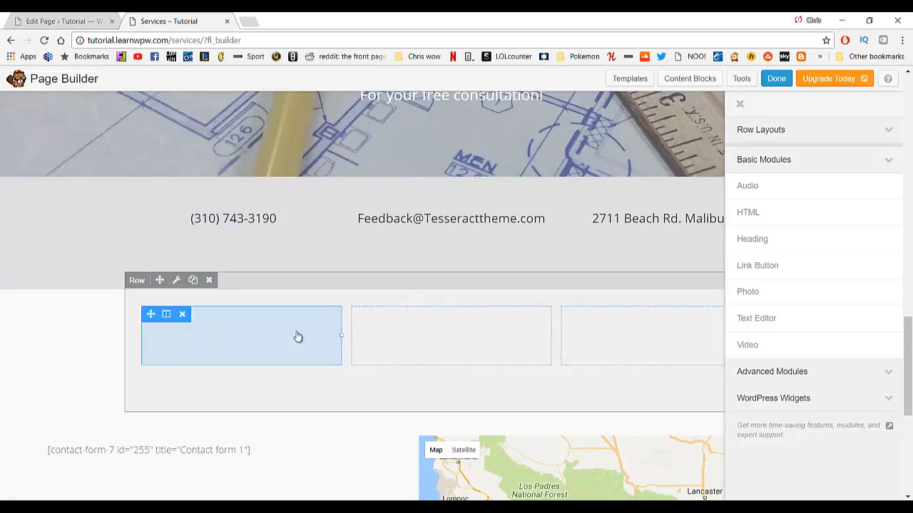
Step: Look through the basic modules, advanced modules, WordPress widgets, and row layouts that can be added to the page
{"action": "left_click_drag", "start_coordinate": [748, 326], "coordinate": [776, 299]}
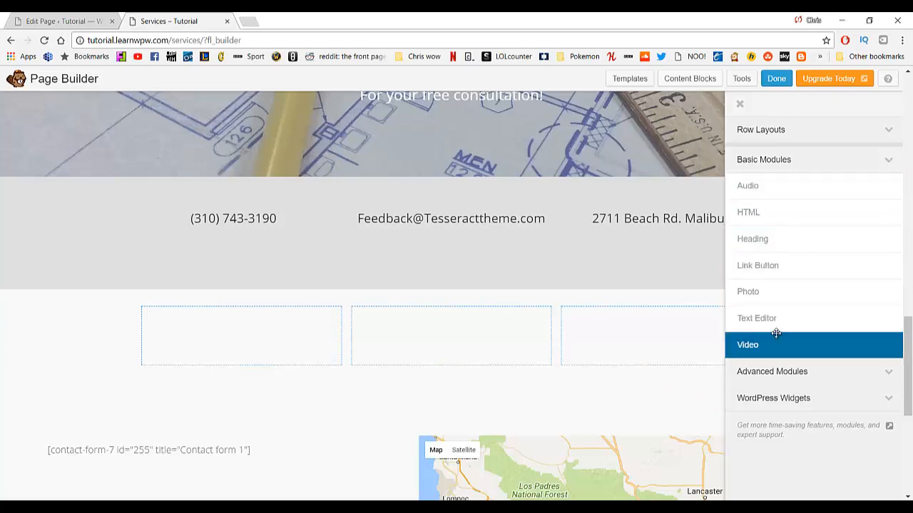
{"action": "left_click", "coordinate": [789, 381]}
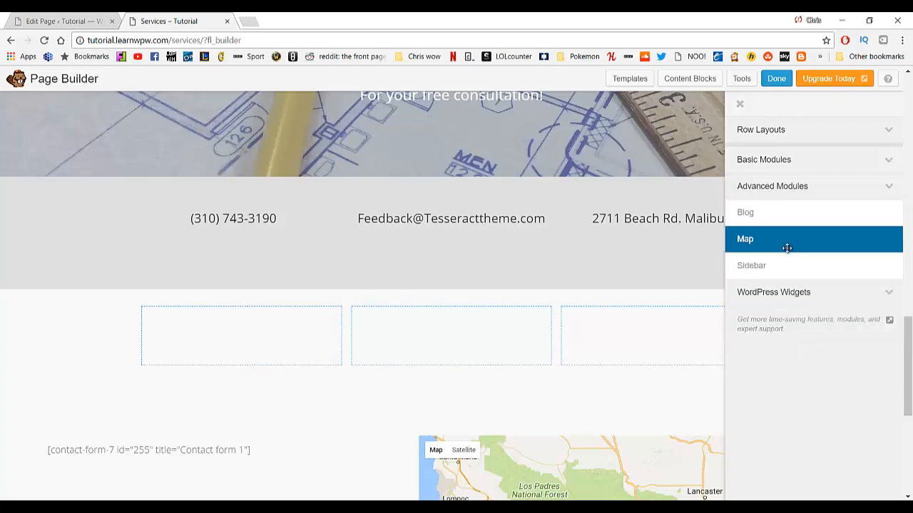
{"action": "left_click", "coordinate": [794, 293]}
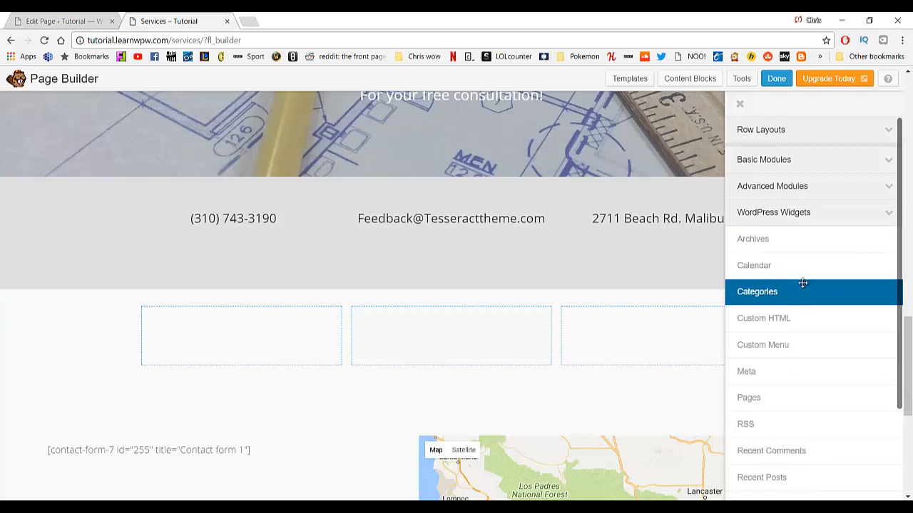
{"action": "left_click", "coordinate": [799, 164]}
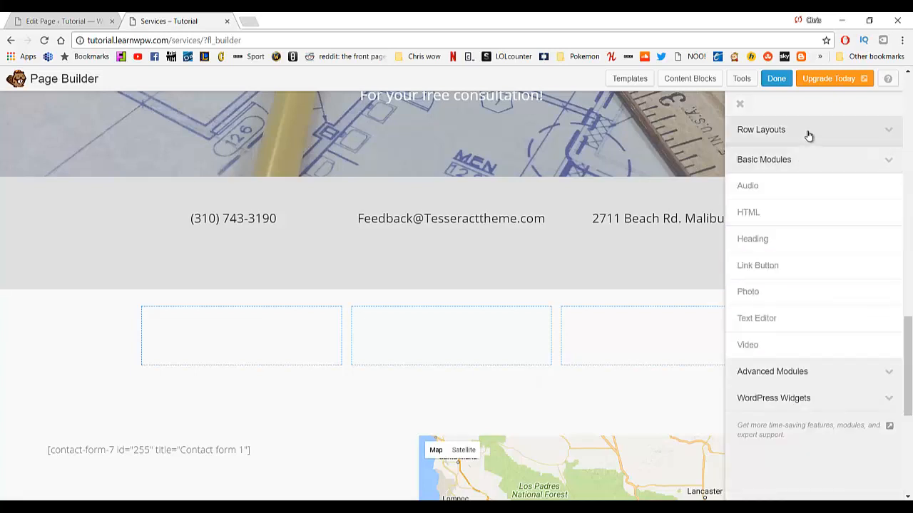
{"action": "left_click", "coordinate": [807, 135]}
{"action": "scroll", "coordinate": [774, 285], "scroll_direction": "down", "scroll_amount": 1}
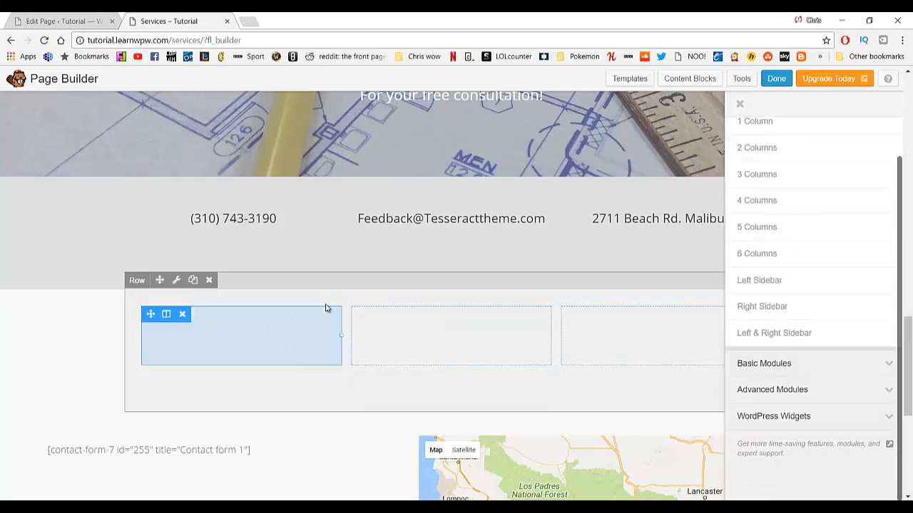
Step: Look over the buttons in the page's hero section and the first empty column's settings, closing the settings without saving
{"action": "scroll", "coordinate": [378, 364], "scroll_direction": "up", "scroll_amount": 10}
{"action": "scroll", "coordinate": [380, 371], "scroll_direction": "up", "scroll_amount": 2}
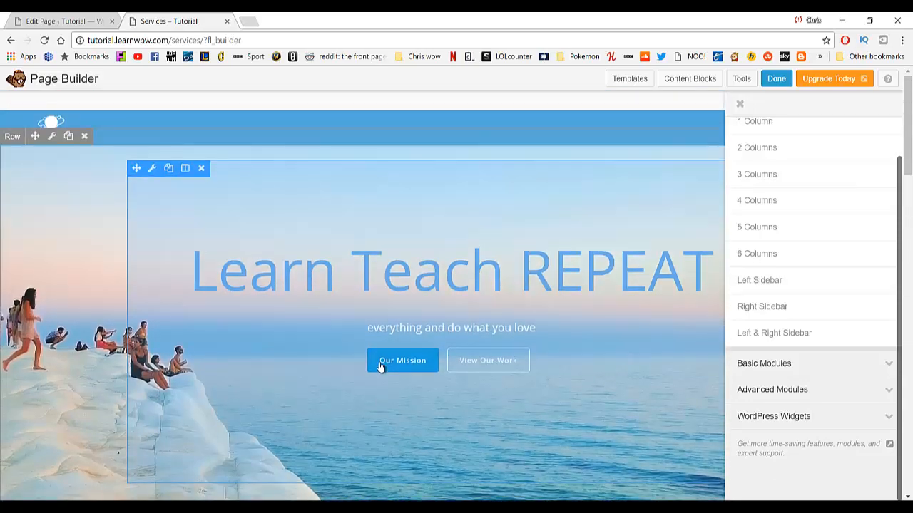
{"action": "left_click", "coordinate": [383, 371]}
{"action": "scroll", "coordinate": [382, 356], "scroll_direction": "down", "scroll_amount": 15}
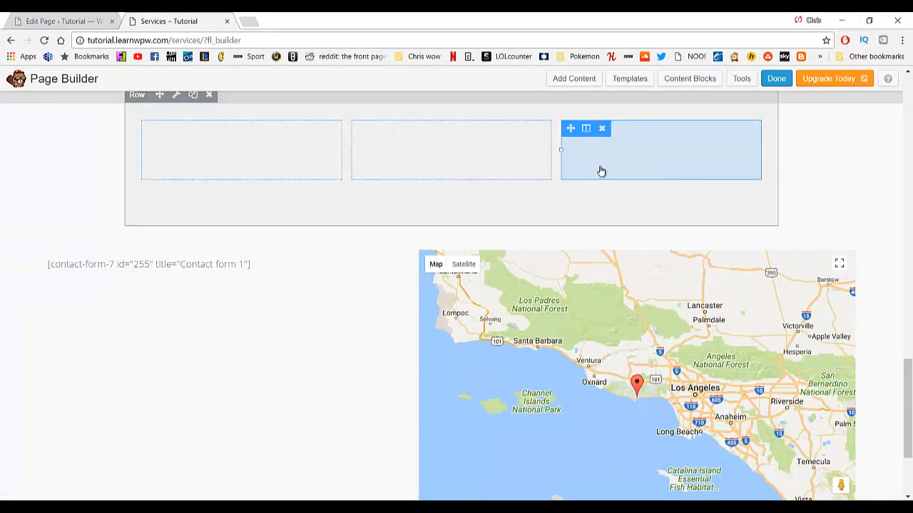
{"action": "scroll", "coordinate": [238, 178], "scroll_direction": "up", "scroll_amount": 1}
{"action": "left_click", "coordinate": [241, 221]}
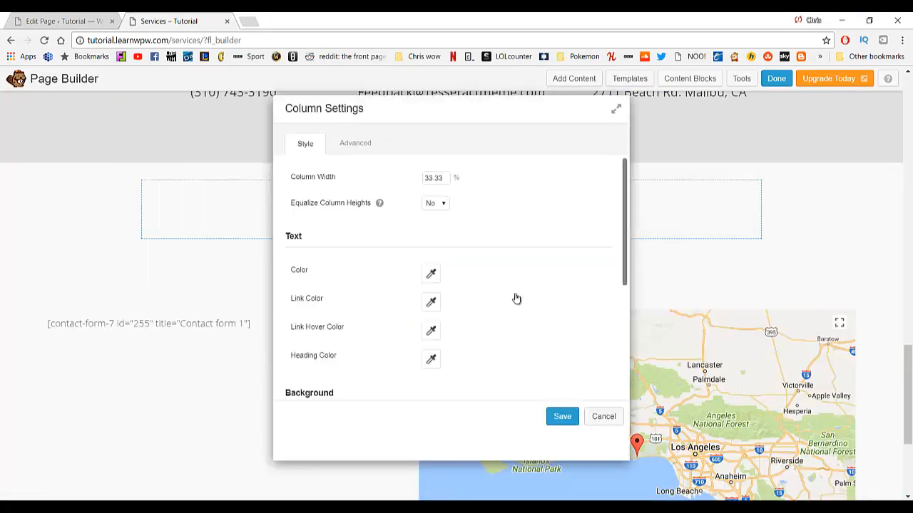
{"action": "left_click", "coordinate": [615, 419]}
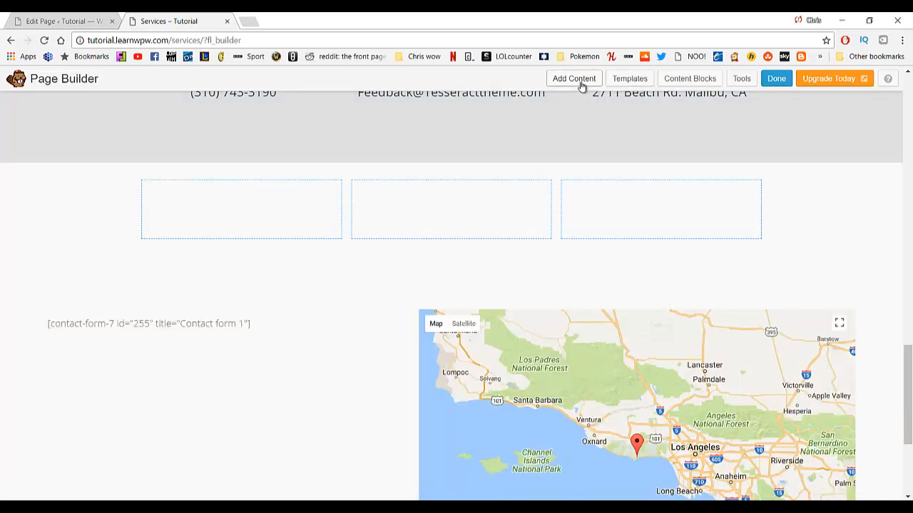
Step: Add a Text Editor module to the empty row's first column, containing "Hello my name is" followed by a first name
{"action": "left_click", "coordinate": [581, 86]}
{"action": "scroll", "coordinate": [809, 362], "scroll_direction": "down", "scroll_amount": 1}
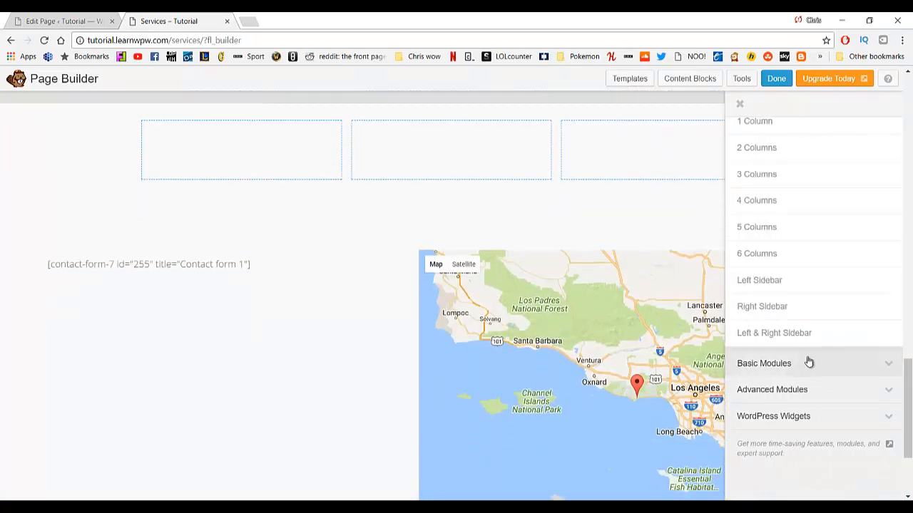
{"action": "left_click", "coordinate": [808, 362]}
{"action": "scroll", "coordinate": [786, 320], "scroll_direction": "up", "scroll_amount": 3}
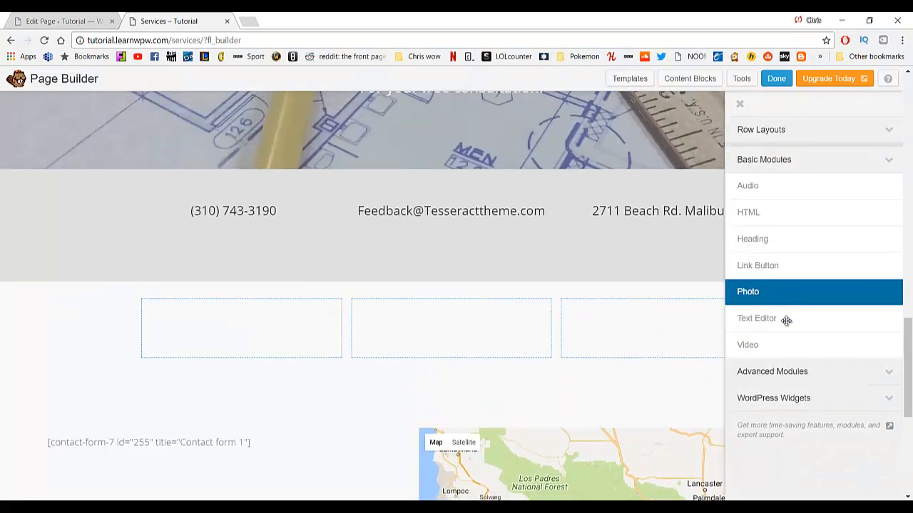
{"action": "left_click_drag", "start_coordinate": [786, 320], "coordinate": [241, 434]}
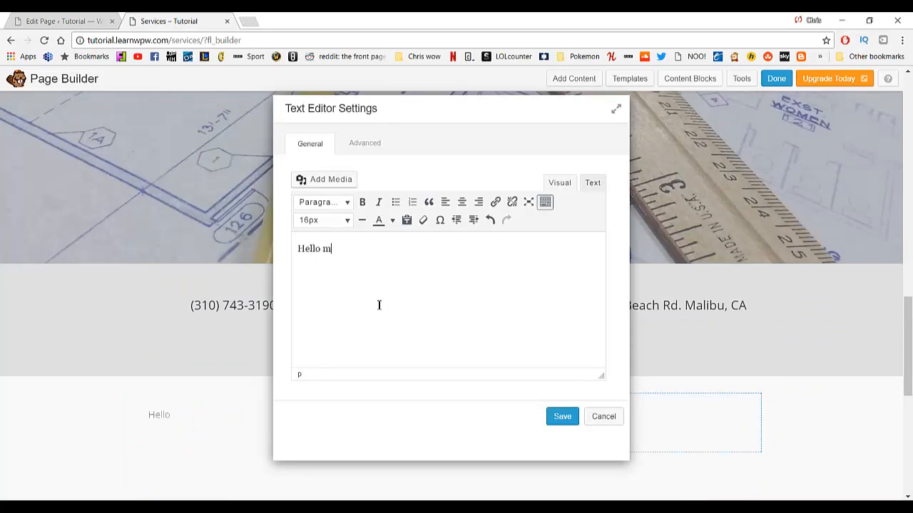
{"action": "type", "text": "name is chris"}
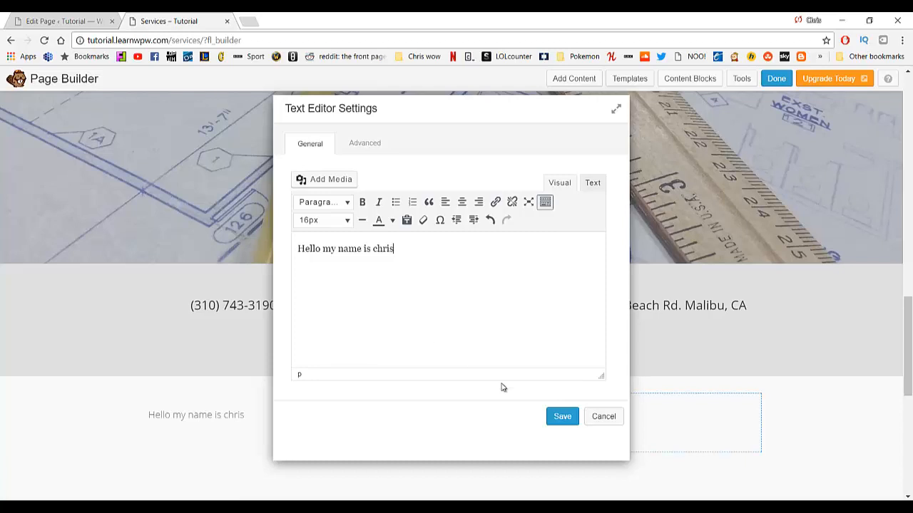
{"action": "left_click", "coordinate": [562, 417]}
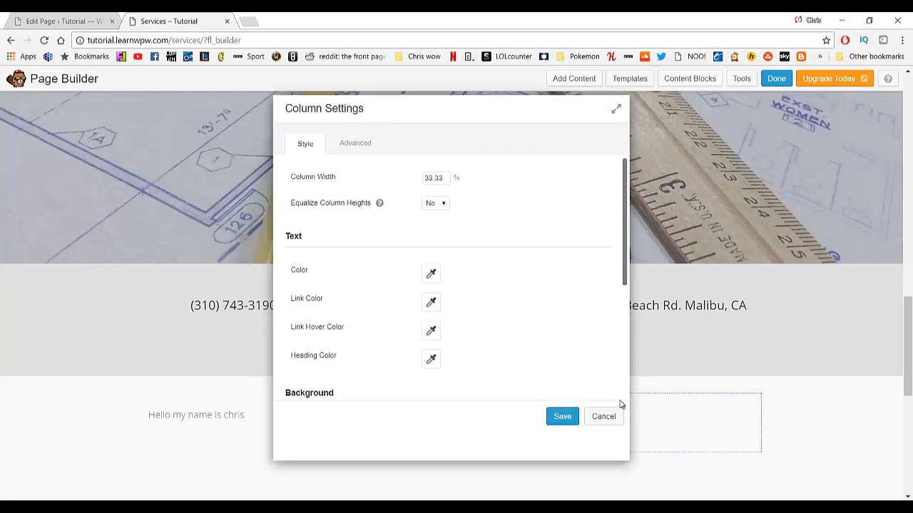
{"action": "left_click", "coordinate": [603, 417]}
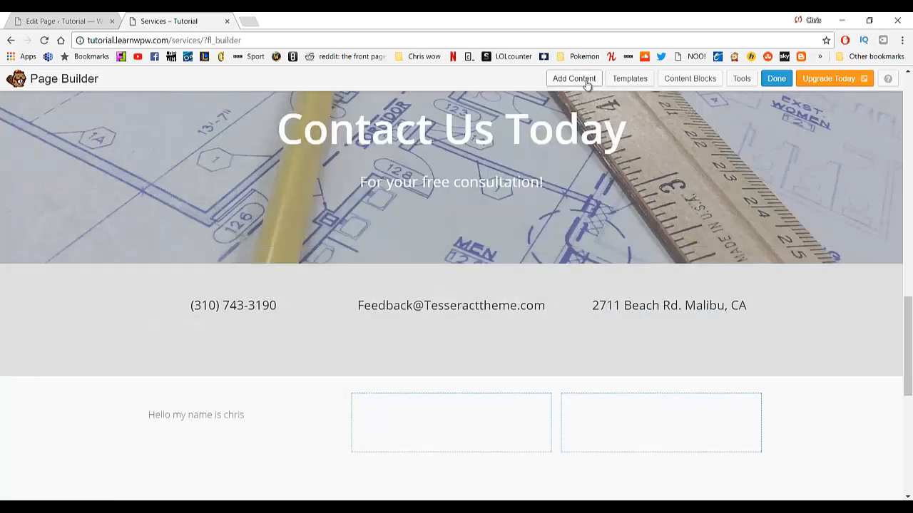
Step: Add a Photo module to the row's middle column using the business plan image from the Media Library
{"action": "left_click", "coordinate": [582, 79]}
{"action": "left_click_drag", "start_coordinate": [793, 291], "coordinate": [464, 368]}
{"action": "scroll", "coordinate": [470, 359], "scroll_direction": "down", "scroll_amount": 3}
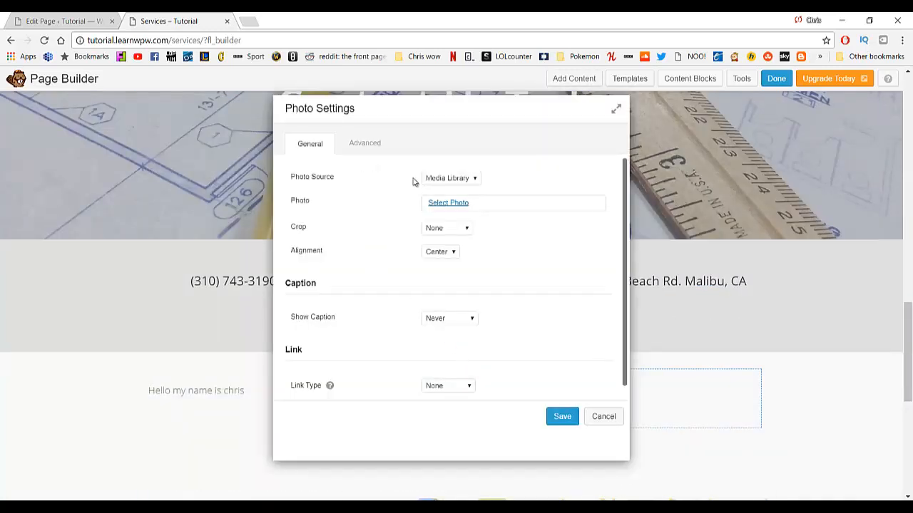
{"action": "left_click", "coordinate": [444, 203]}
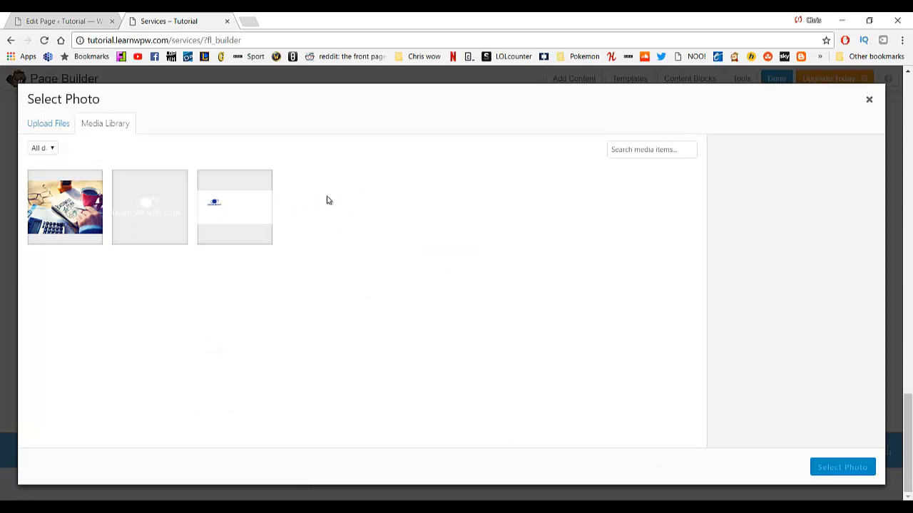
{"action": "left_click", "coordinate": [98, 207]}
{"action": "left_click", "coordinate": [843, 467]}
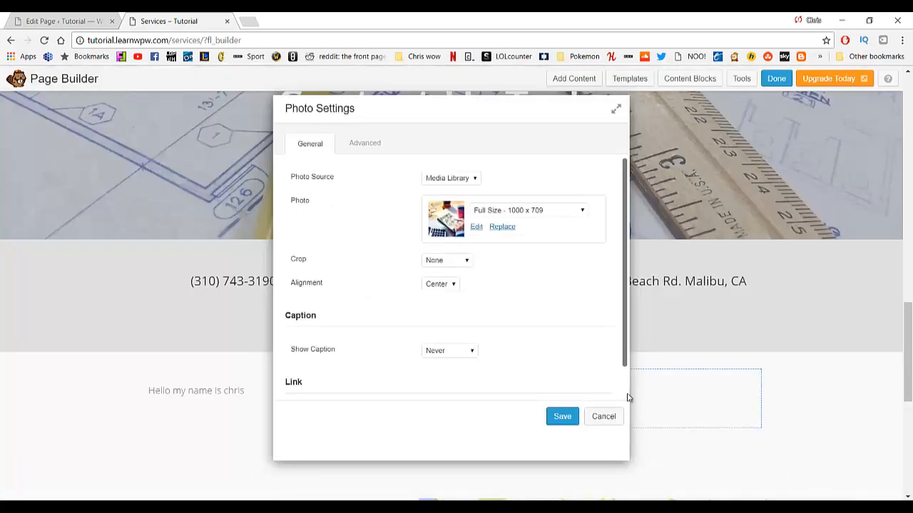
{"action": "left_click", "coordinate": [572, 420]}
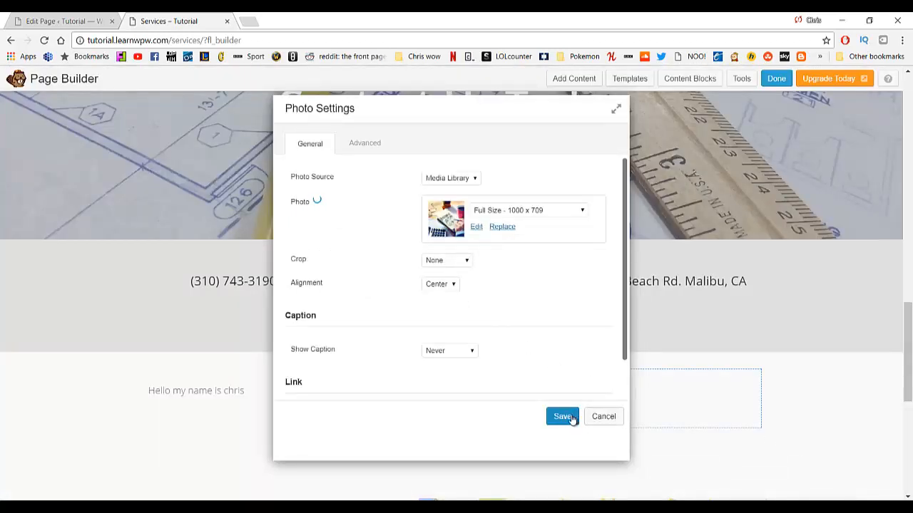
{"action": "scroll", "coordinate": [479, 322], "scroll_direction": "down", "scroll_amount": 3}
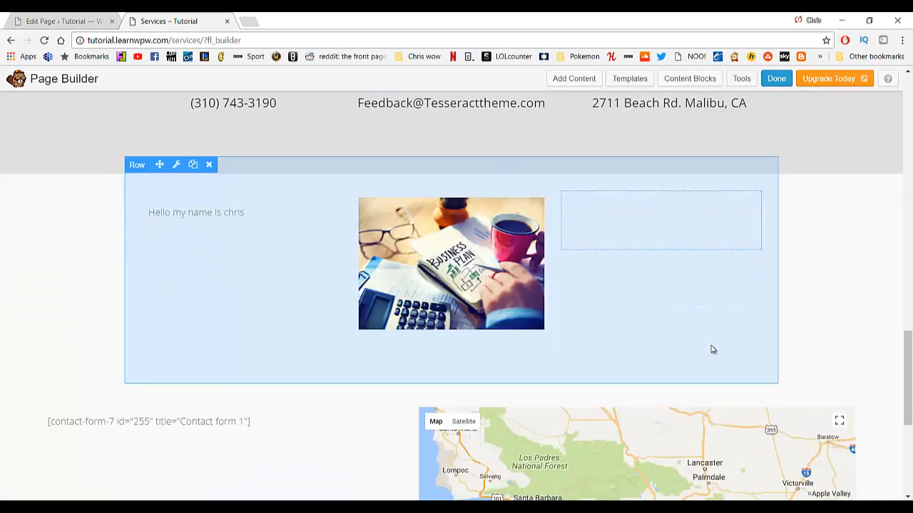
Step: Try placing a Video module in the row's empty third column
{"action": "left_click", "coordinate": [661, 226]}
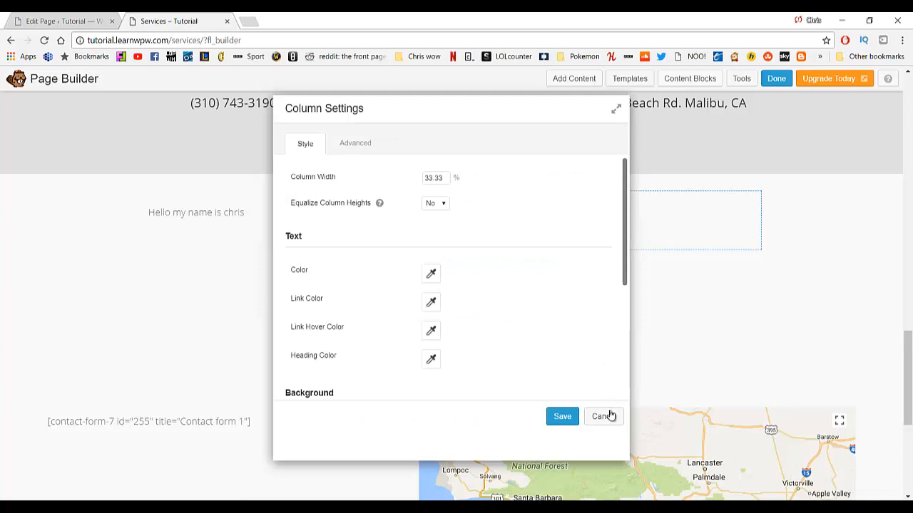
{"action": "left_click", "coordinate": [605, 416]}
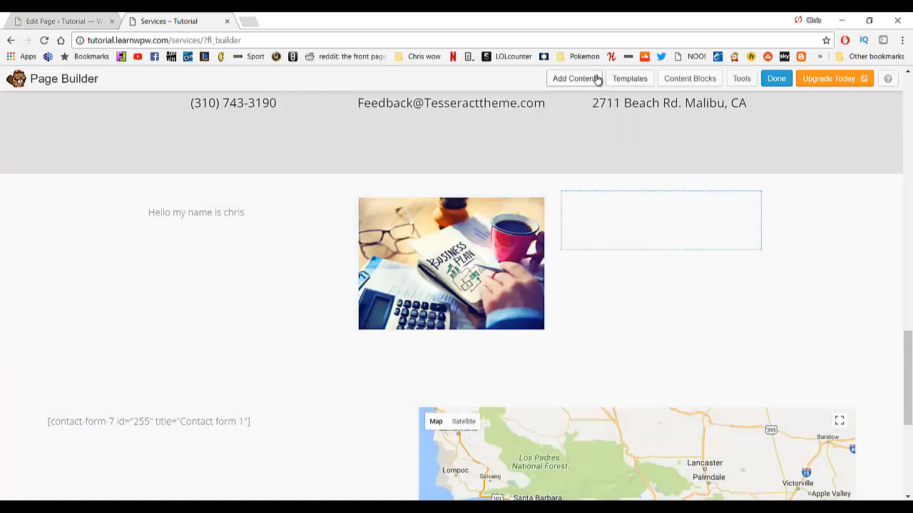
{"action": "left_click", "coordinate": [597, 78]}
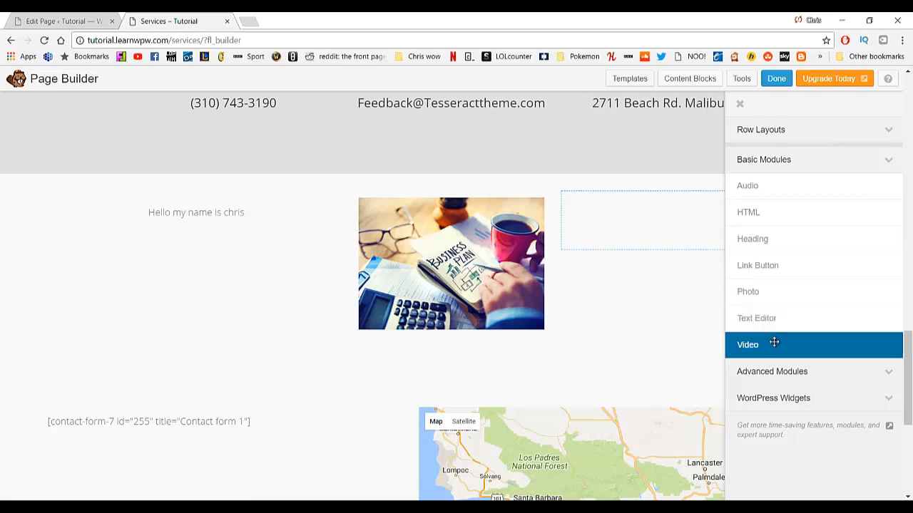
{"action": "left_click_drag", "start_coordinate": [774, 344], "coordinate": [647, 258]}
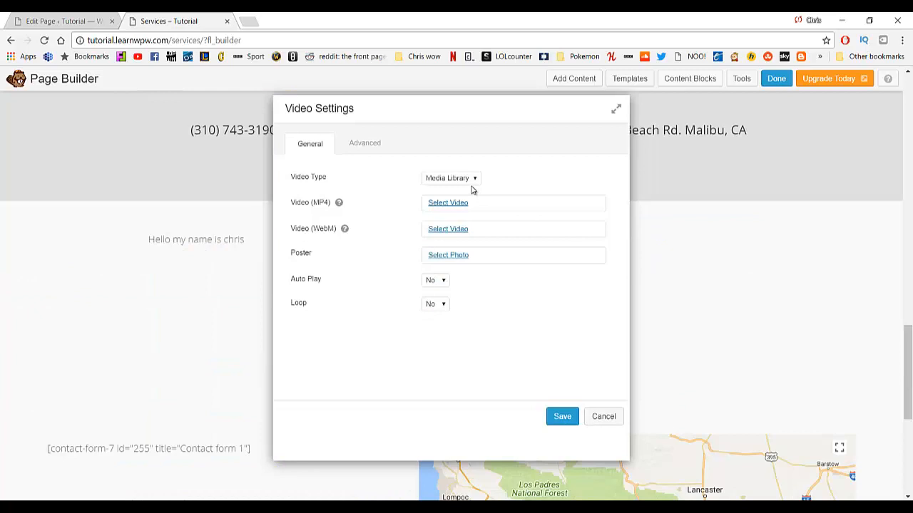
Step: Examine the Video module's Media Library and Embed types and its MP4 video selection, and discard the module without saving
{"action": "left_click", "coordinate": [467, 184]}
{"action": "left_click", "coordinate": [371, 145]}
{"action": "left_click", "coordinate": [322, 147]}
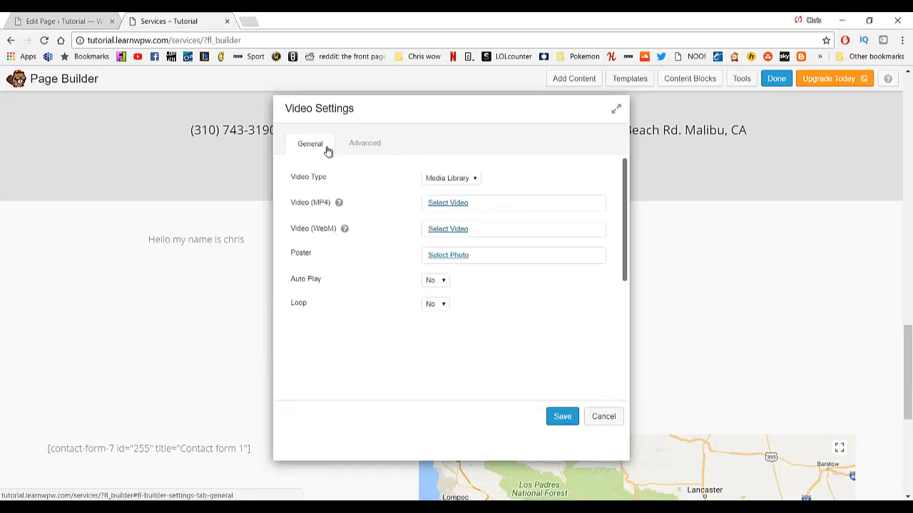
{"action": "left_click", "coordinate": [482, 178]}
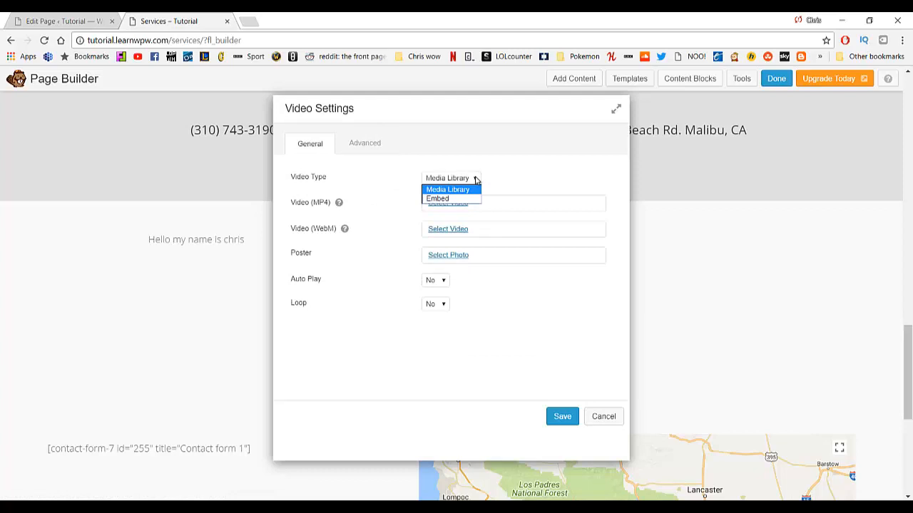
{"action": "left_click", "coordinate": [462, 199]}
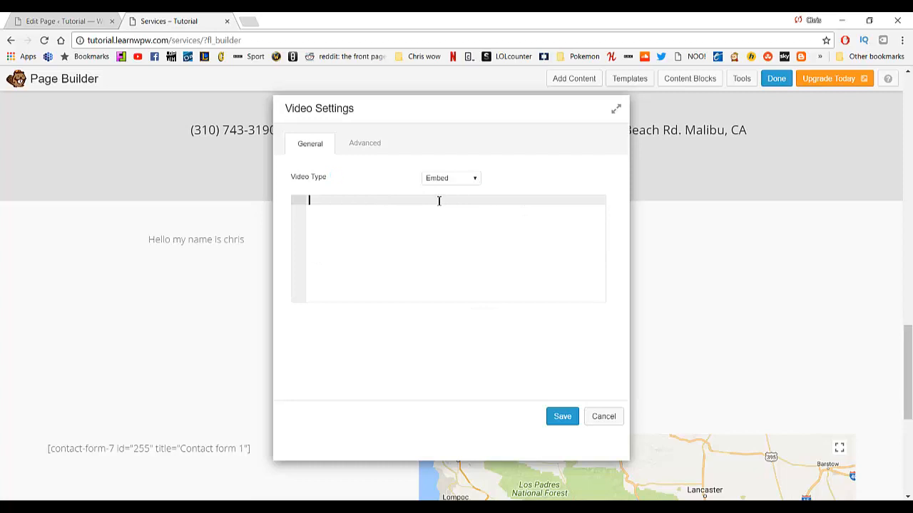
{"action": "left_click", "coordinate": [469, 182]}
{"action": "left_click", "coordinate": [459, 189]}
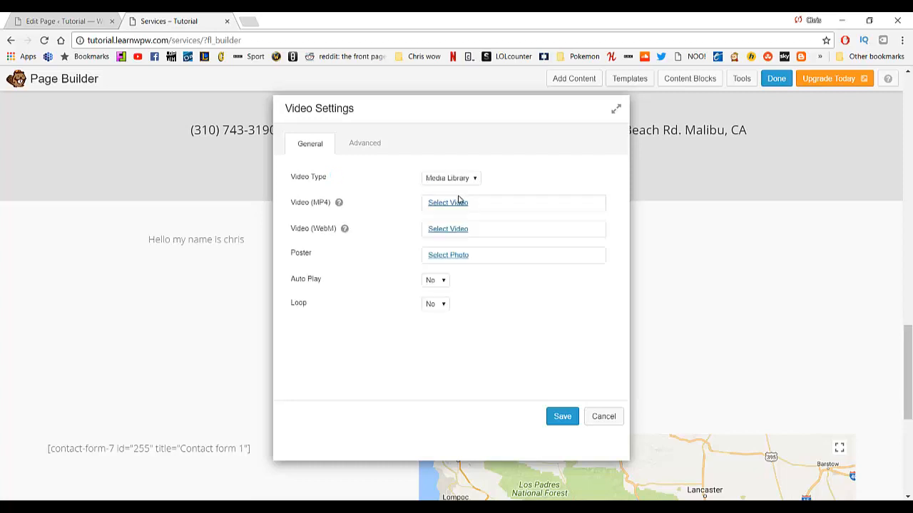
{"action": "left_click", "coordinate": [451, 207]}
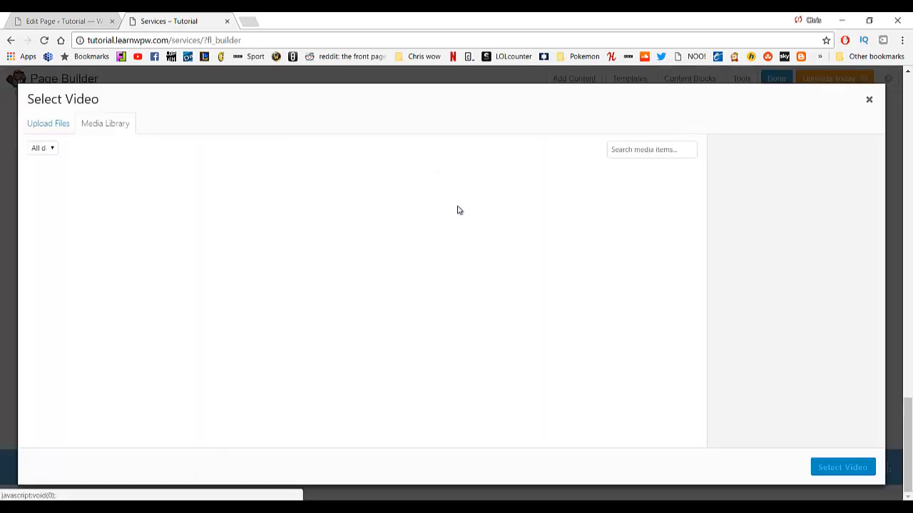
{"action": "left_click", "coordinate": [867, 98]}
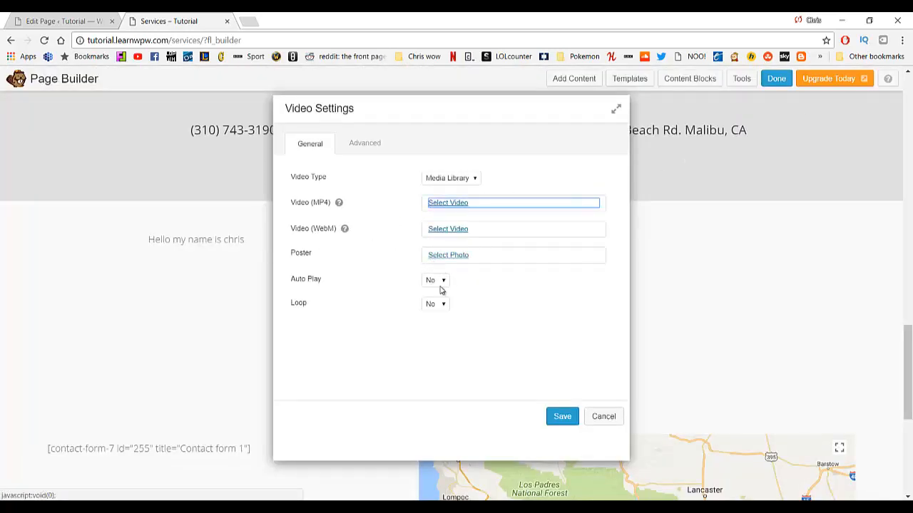
{"action": "left_click", "coordinate": [594, 421]}
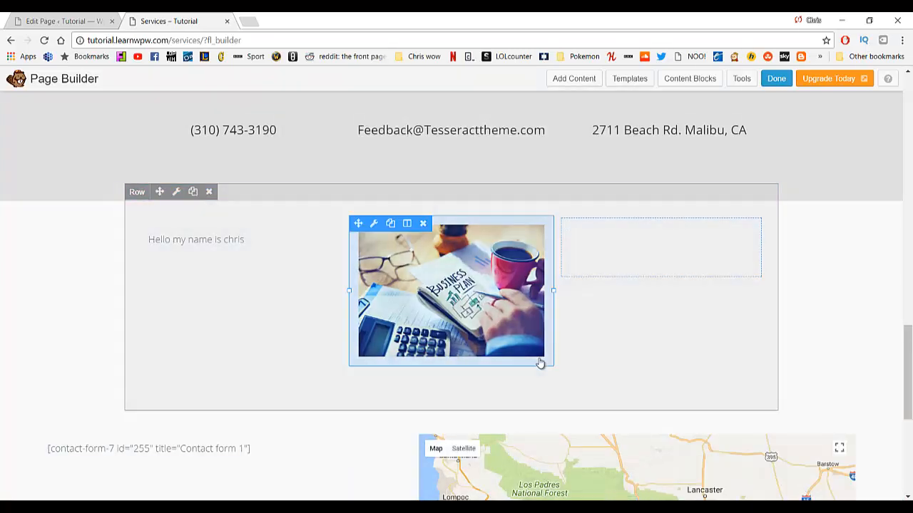
Step: Try placing a Link Button module in the empty third column and cancel its settings
{"action": "scroll", "coordinate": [538, 363], "scroll_direction": "up", "scroll_amount": 10}
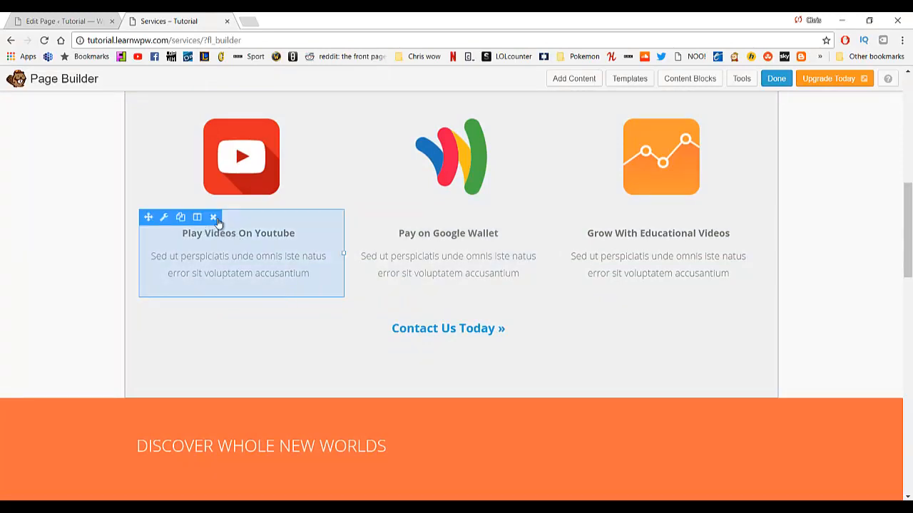
{"action": "scroll", "coordinate": [440, 334], "scroll_direction": "down", "scroll_amount": 10}
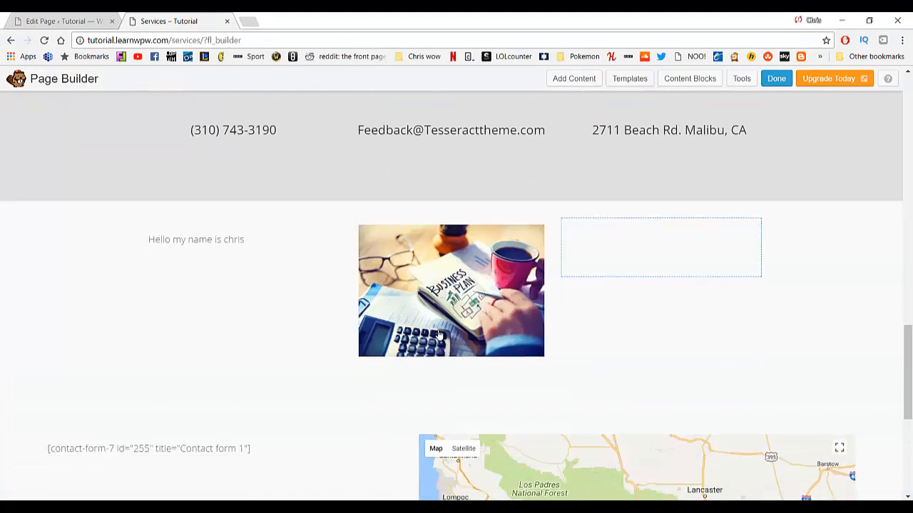
{"action": "scroll", "coordinate": [571, 262], "scroll_direction": "up", "scroll_amount": 2}
{"action": "left_click", "coordinate": [579, 81]}
{"action": "left_click_drag", "start_coordinate": [761, 265], "coordinate": [640, 346]}
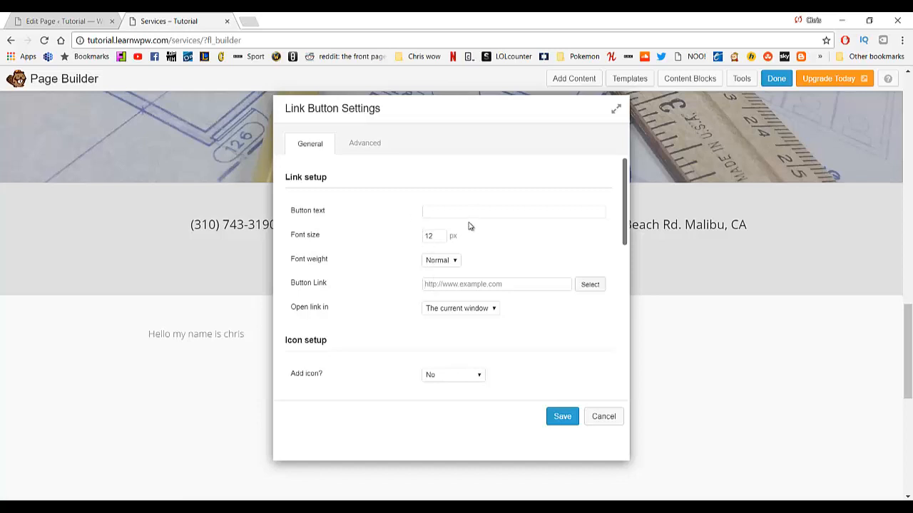
{"action": "left_click", "coordinate": [596, 420]}
Step: Delete the entire three-column row holding the greeting text and the business plan photo
{"action": "scroll", "coordinate": [477, 304], "scroll_direction": "down", "scroll_amount": 2}
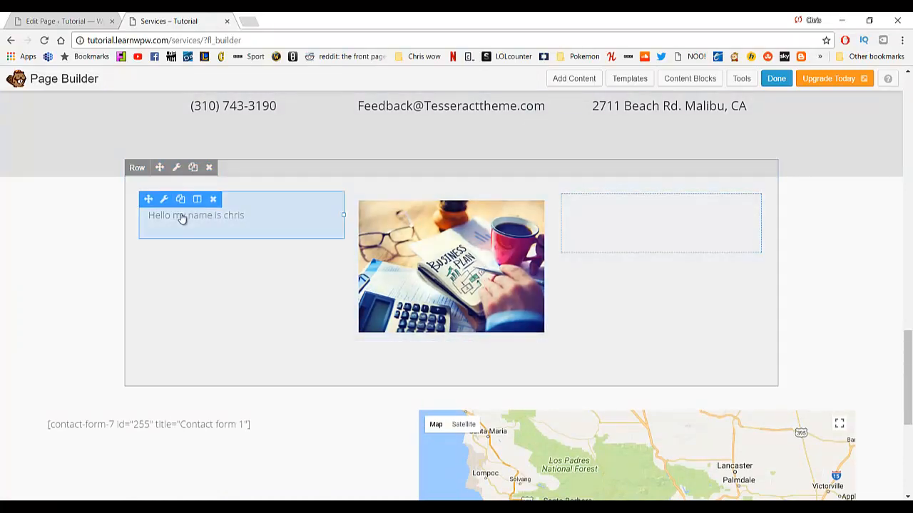
{"action": "left_click", "coordinate": [209, 168]}
{"action": "left_click", "coordinate": [503, 111]}
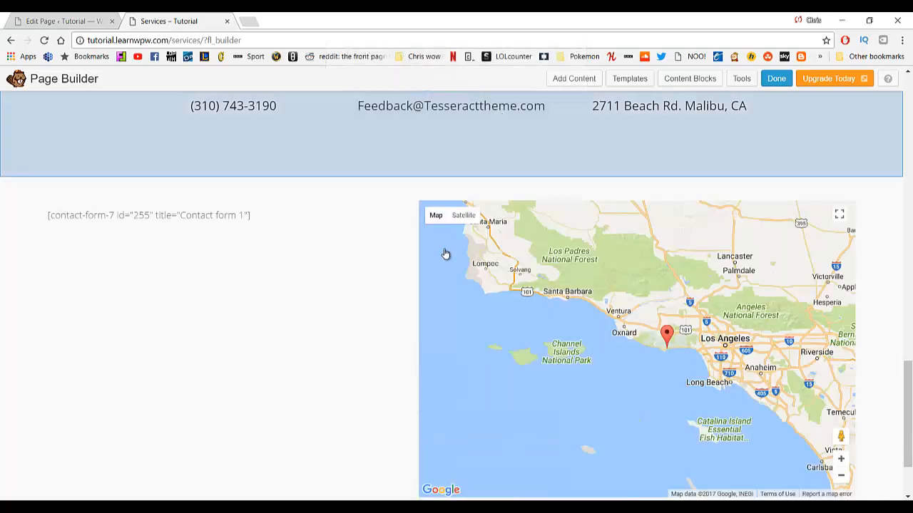
Step: Delete the contact form shortcode module beside the map in the contact section
{"action": "scroll", "coordinate": [278, 242], "scroll_direction": "up", "scroll_amount": 5}
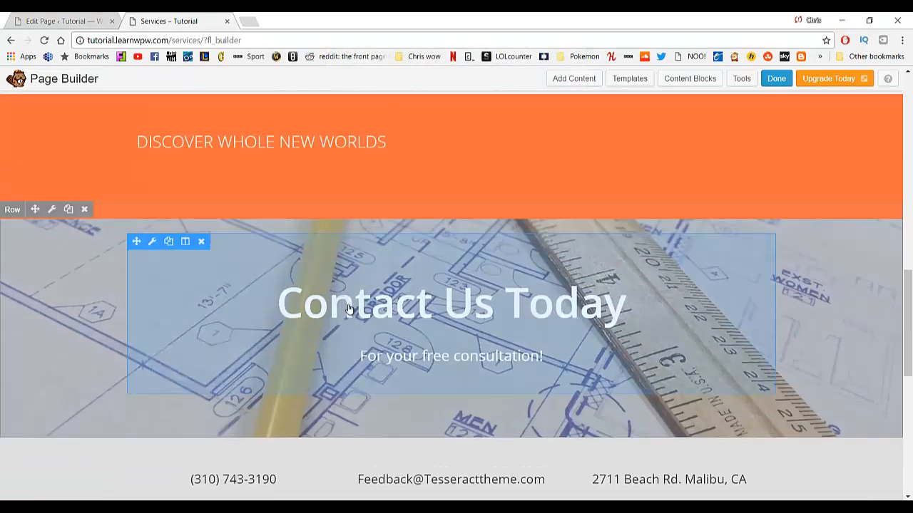
{"action": "scroll", "coordinate": [350, 310], "scroll_direction": "up", "scroll_amount": 4}
{"action": "scroll", "coordinate": [348, 311], "scroll_direction": "down", "scroll_amount": 10}
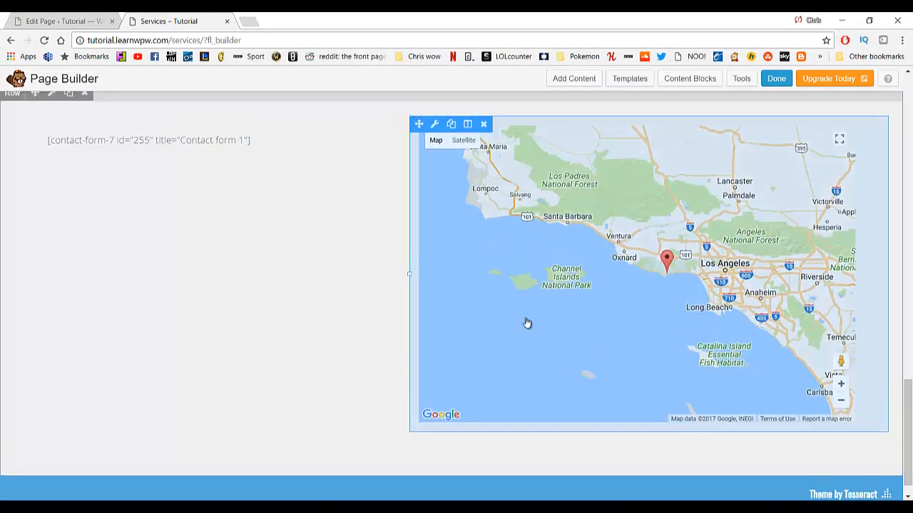
{"action": "scroll", "coordinate": [527, 323], "scroll_direction": "up", "scroll_amount": 1}
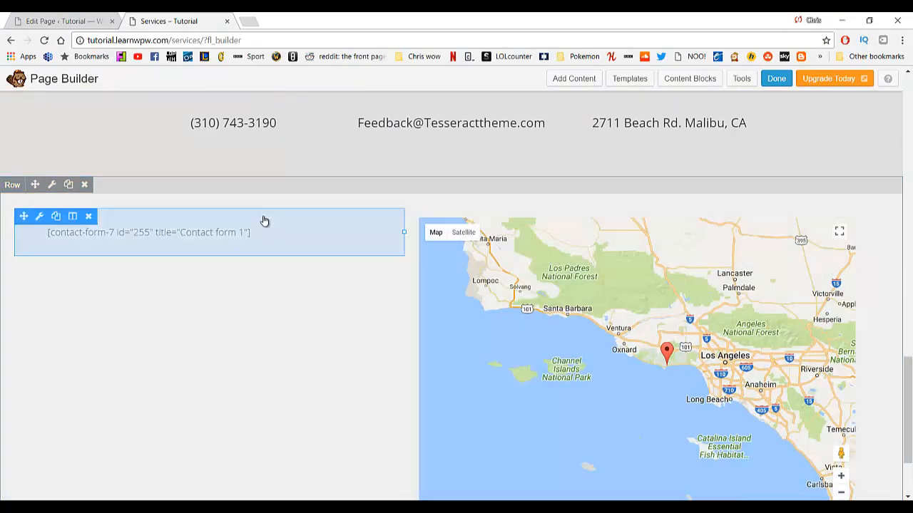
{"action": "left_click", "coordinate": [88, 216]}
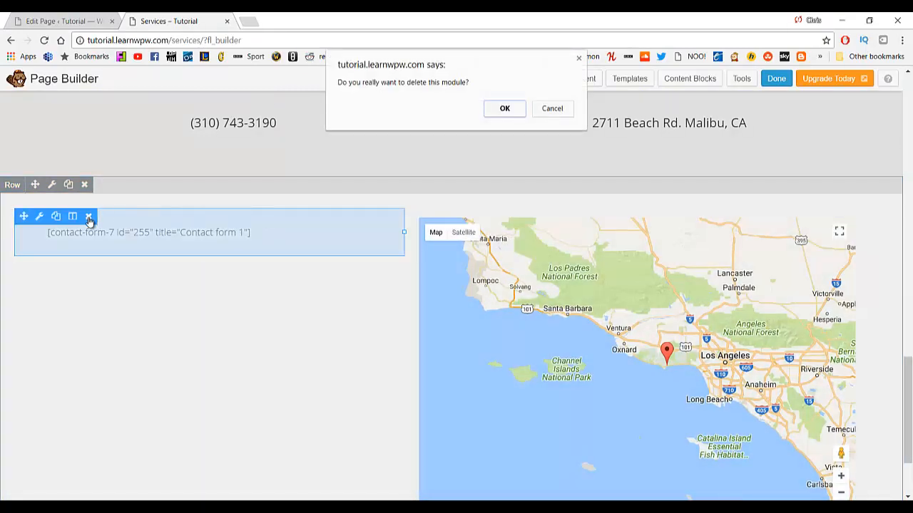
{"action": "left_click", "coordinate": [505, 108]}
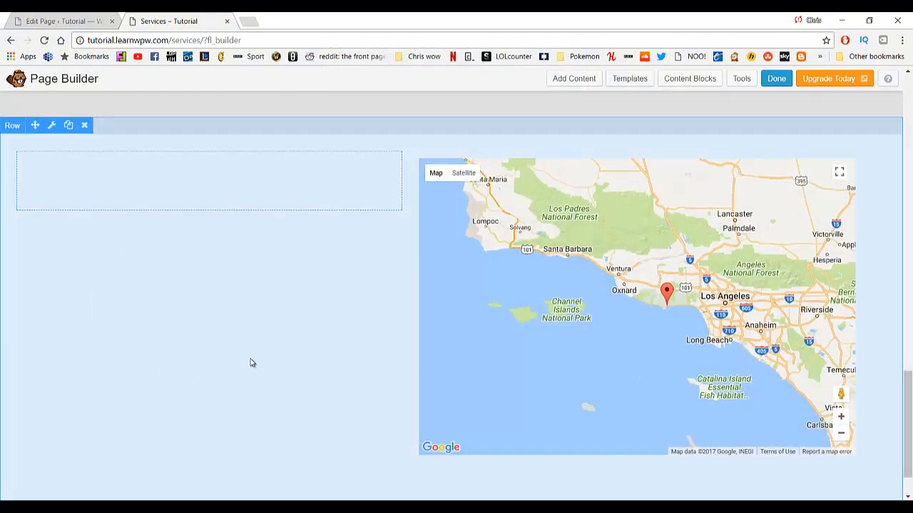
Step: Finish editing in the page builder, publish the changes, and review the live Services page from the hero section to the footer
{"action": "scroll", "coordinate": [246, 367], "scroll_direction": "up", "scroll_amount": 4}
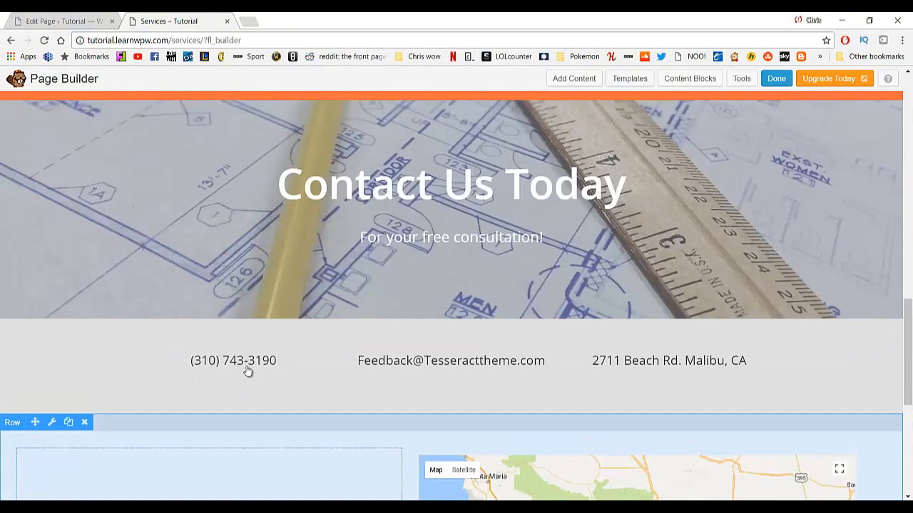
{"action": "scroll", "coordinate": [317, 322], "scroll_direction": "up", "scroll_amount": 4}
{"action": "scroll", "coordinate": [318, 326], "scroll_direction": "up", "scroll_amount": 10}
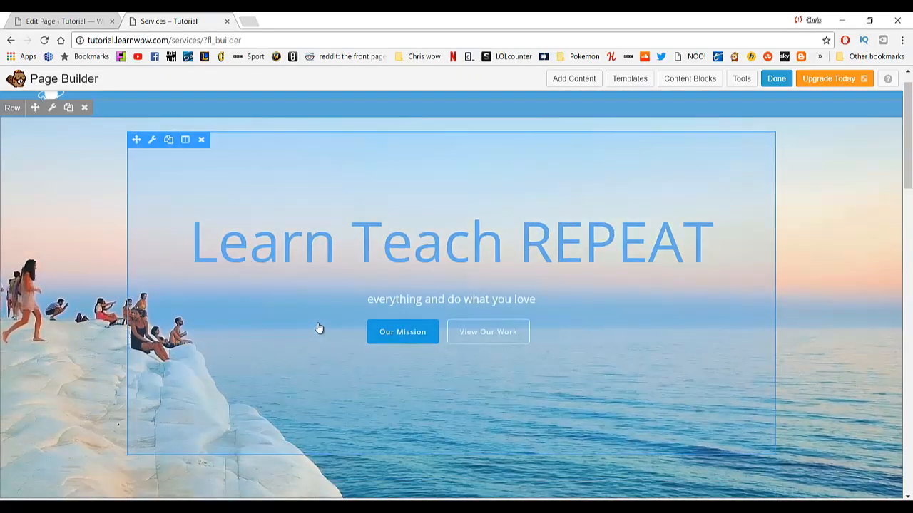
{"action": "scroll", "coordinate": [3, 169], "scroll_direction": "up", "scroll_amount": 1}
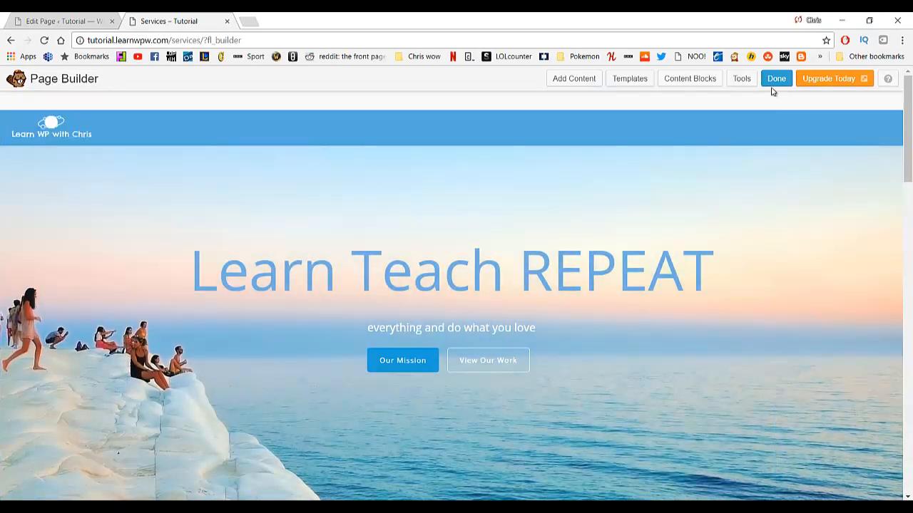
{"action": "left_click", "coordinate": [774, 80]}
{"action": "left_click", "coordinate": [460, 240]}
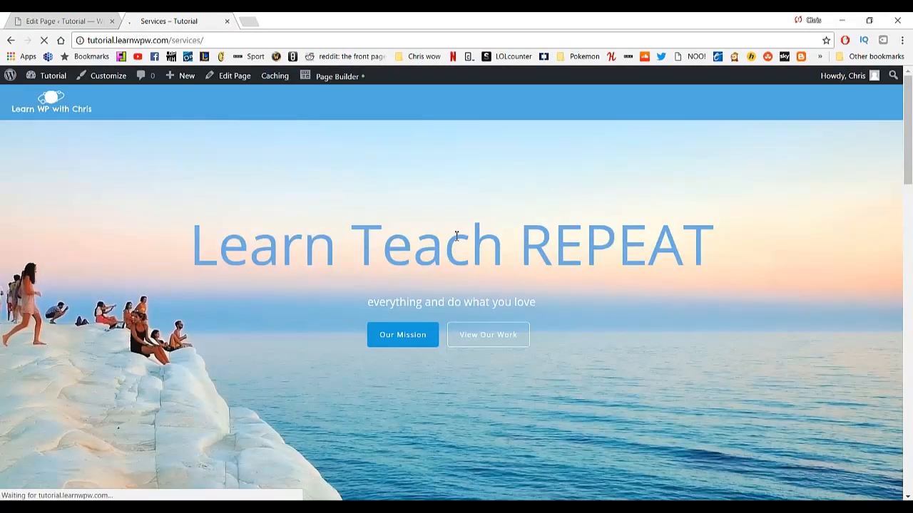
{"action": "scroll", "coordinate": [313, 176], "scroll_direction": "down", "scroll_amount": 20}
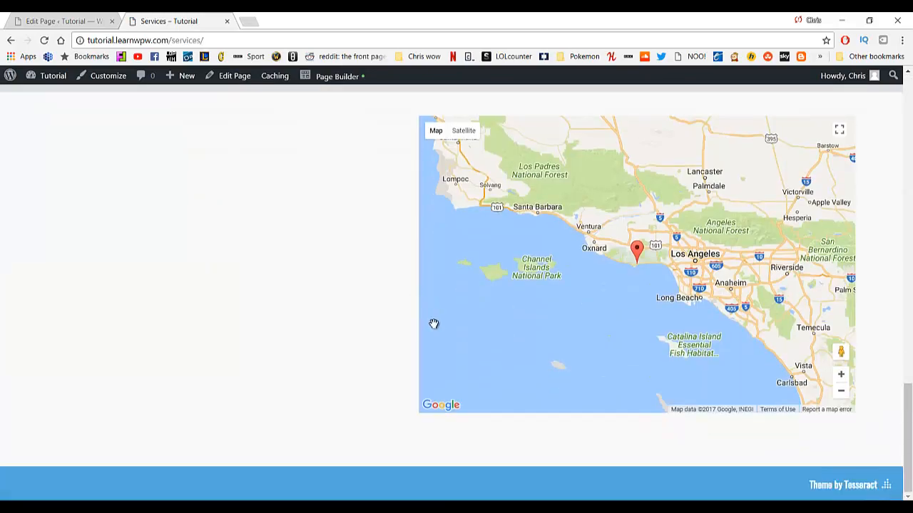
{"action": "scroll", "coordinate": [432, 324], "scroll_direction": "up", "scroll_amount": 9}
{"action": "scroll", "coordinate": [434, 326], "scroll_direction": "up", "scroll_amount": 6}
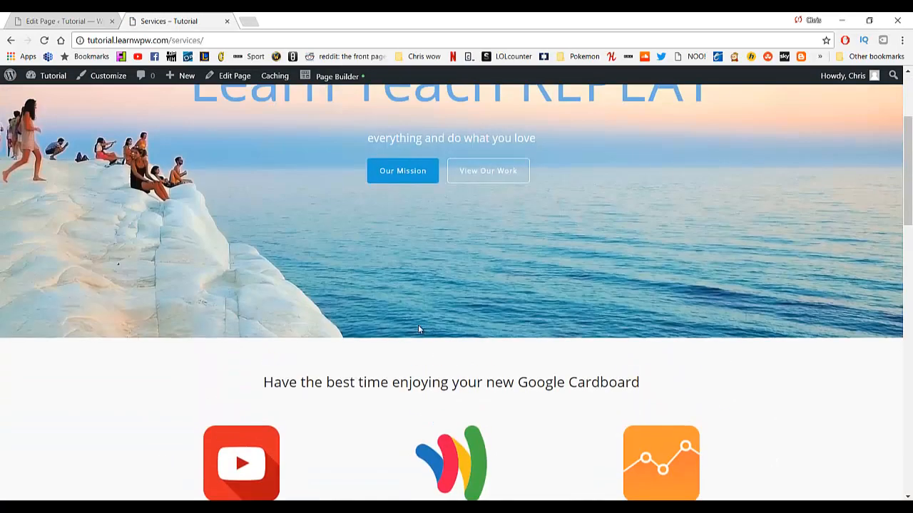